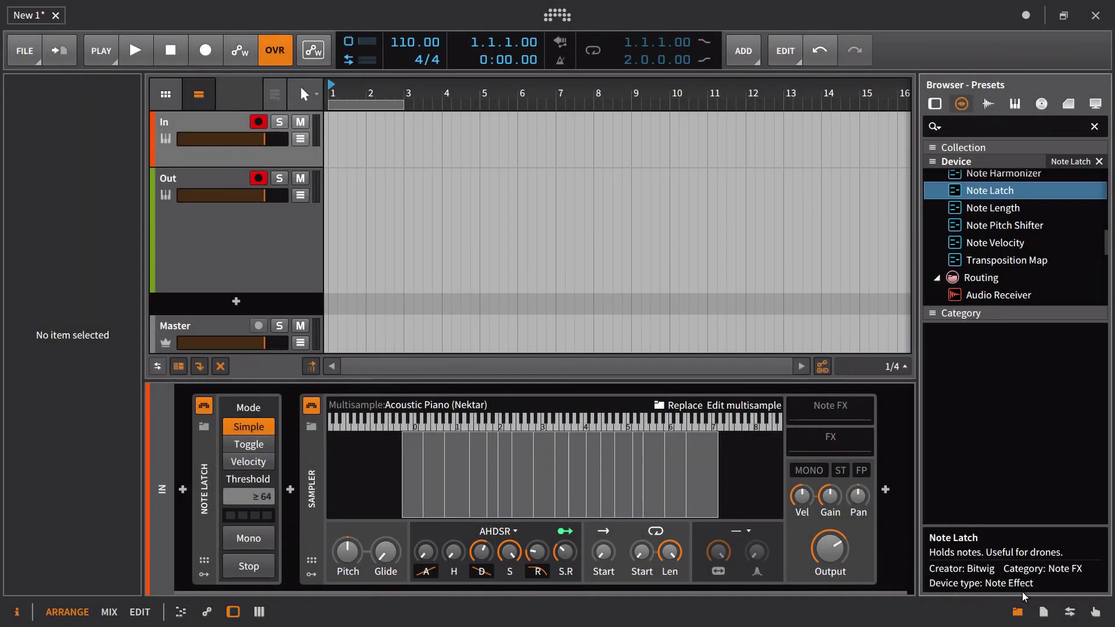
# Step: Close the right-hand preset browser panel to widen the arrangement view
pyautogui.click(1018, 612)
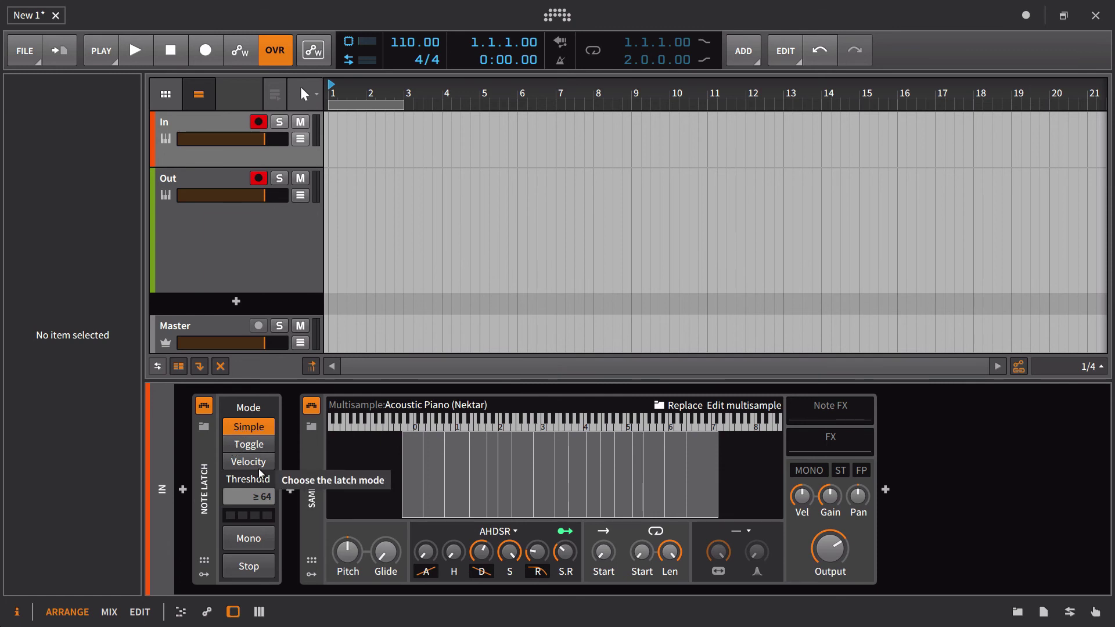
# Step: Start recording with automation write off, zoomed in on the first bars, following the playhead
pyautogui.click(195, 37)
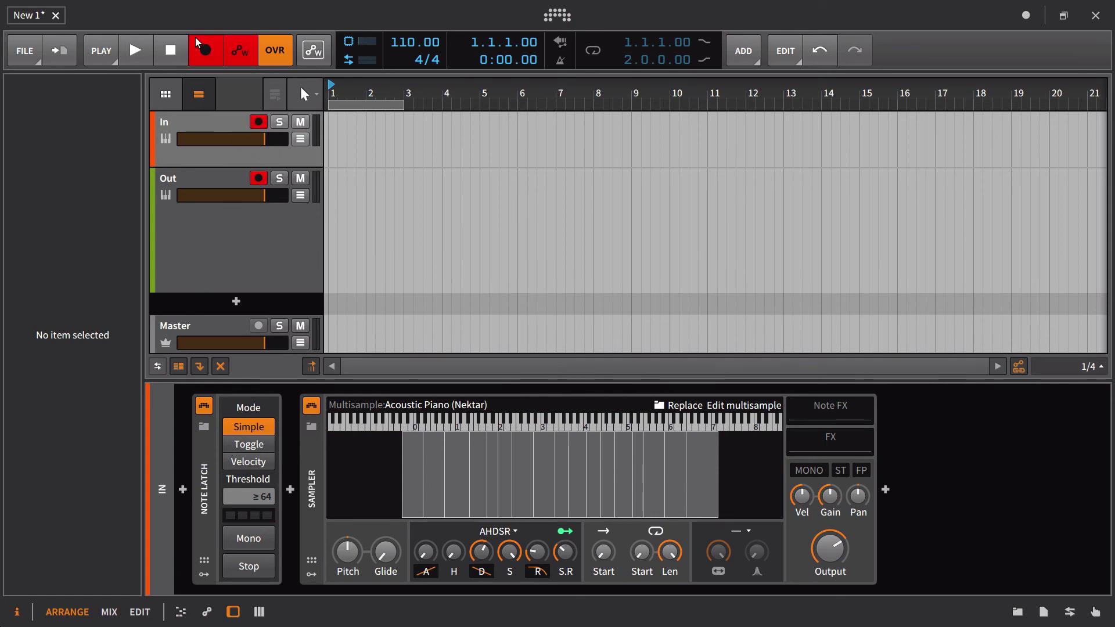
pyautogui.click(229, 49)
pyautogui.click(140, 52)
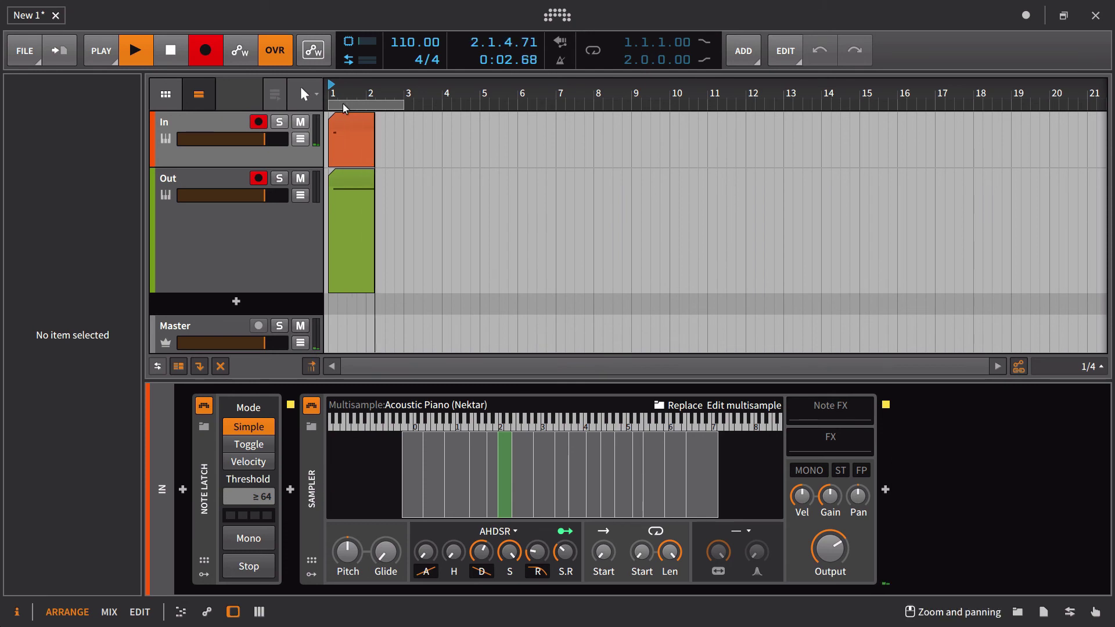
pyautogui.moveTo(342, 102); pyautogui.dragTo(350, 290)
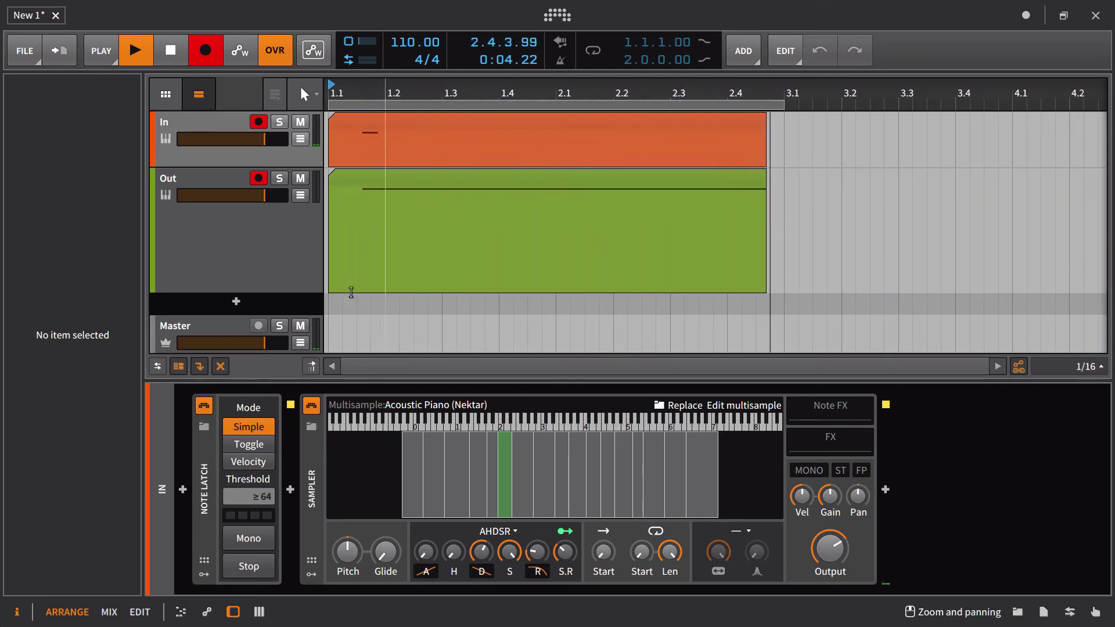
pyautogui.click(311, 366)
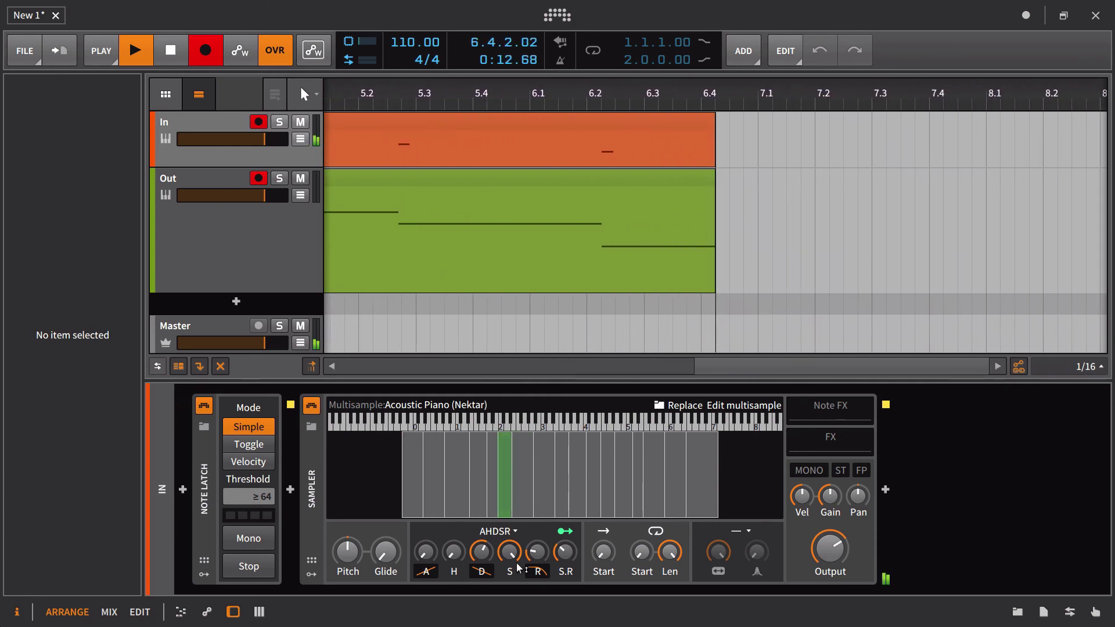
# Step: Lengthen the Sampler's amp release, release the latched note, and stop the transport
pyautogui.moveTo(539, 563); pyautogui.dragTo(537, 559)
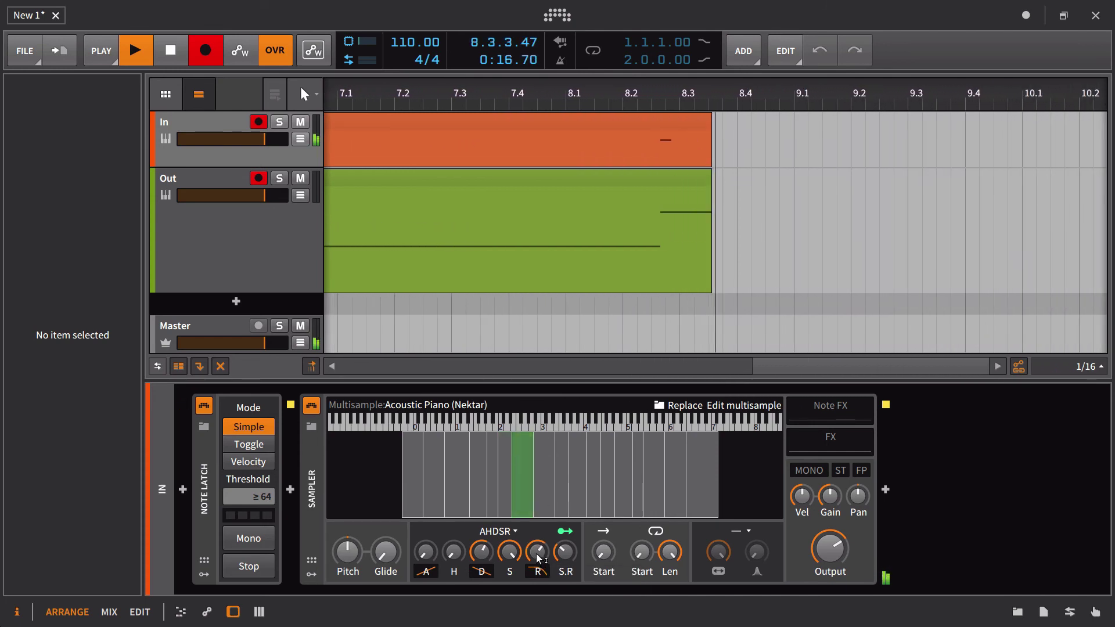
pyautogui.moveTo(538, 558)
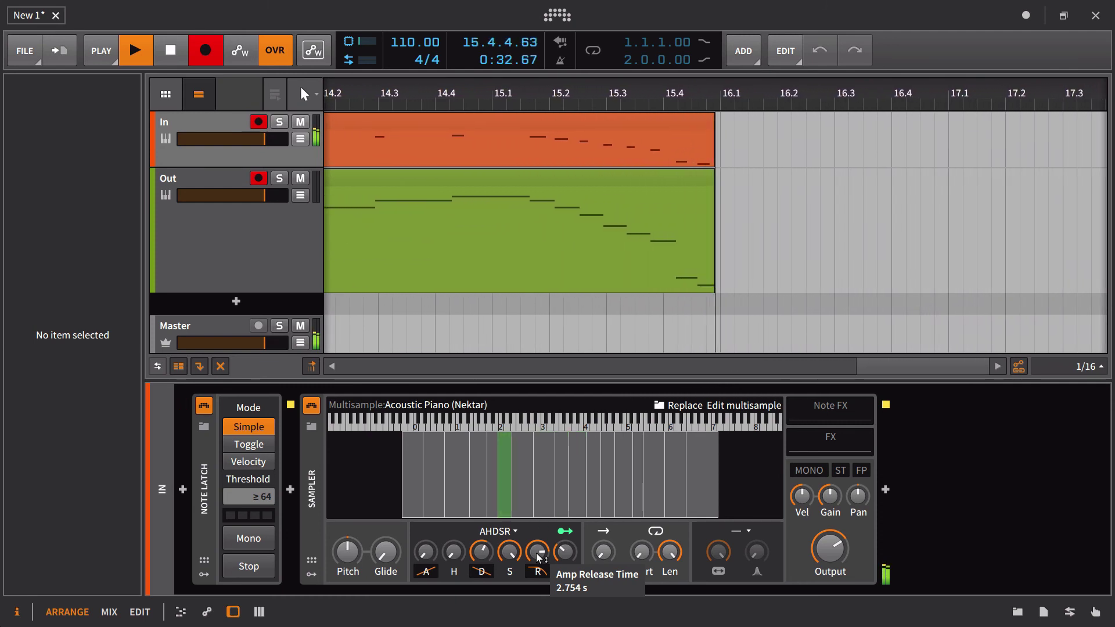
pyautogui.click(253, 564)
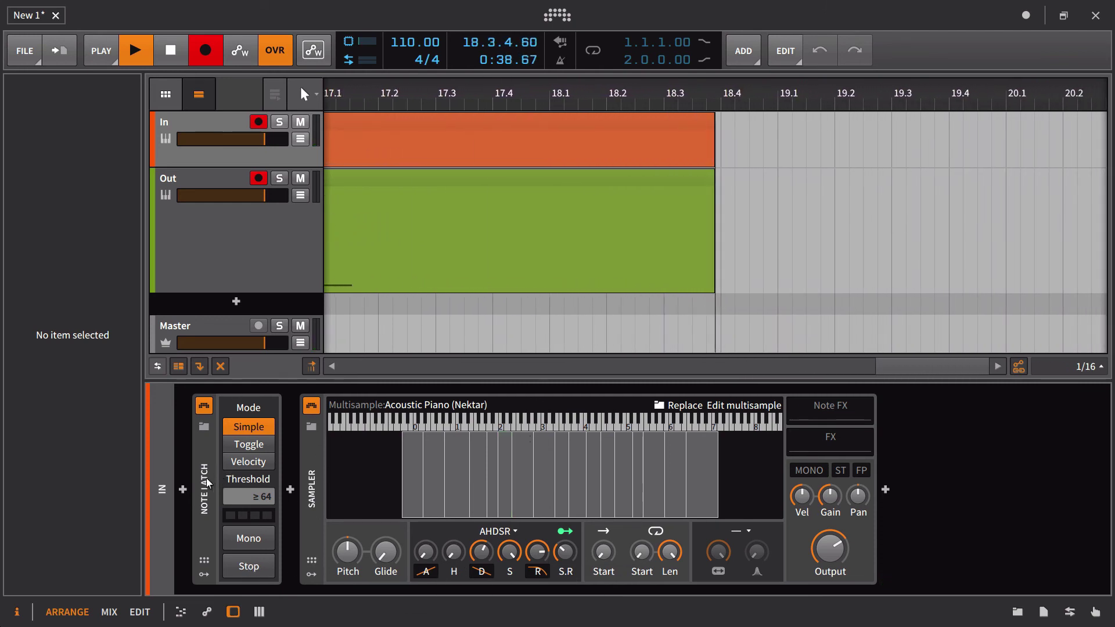
pyautogui.press('space')
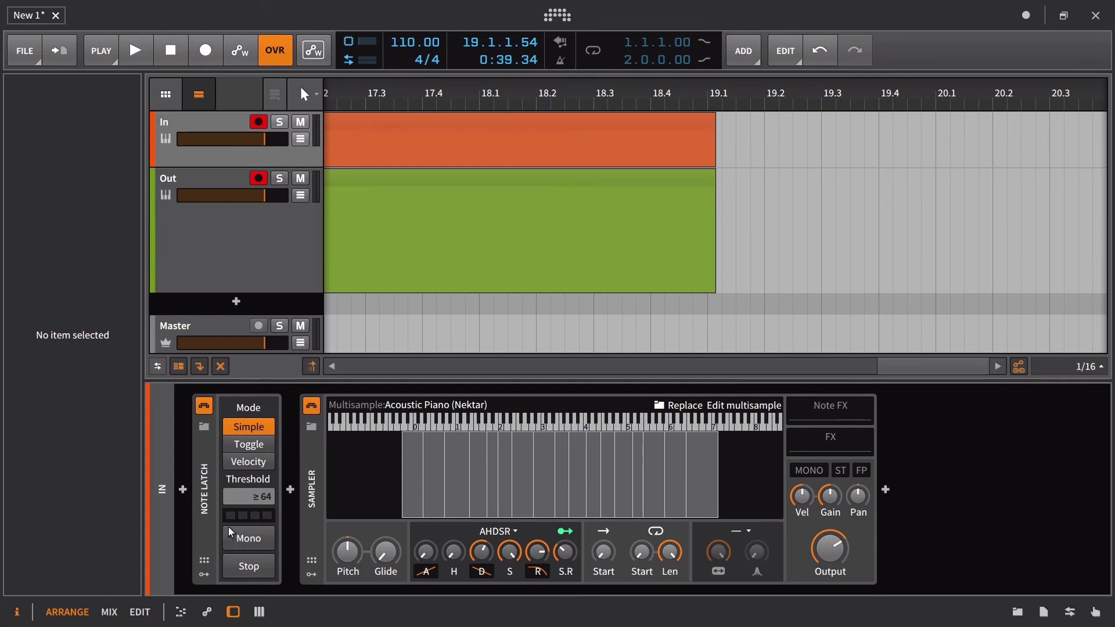
# Step: Move the playhead to 19.2, shorten amp decay to ~331 ms, lengthen release to ~1.8 s
pyautogui.click(767, 93)
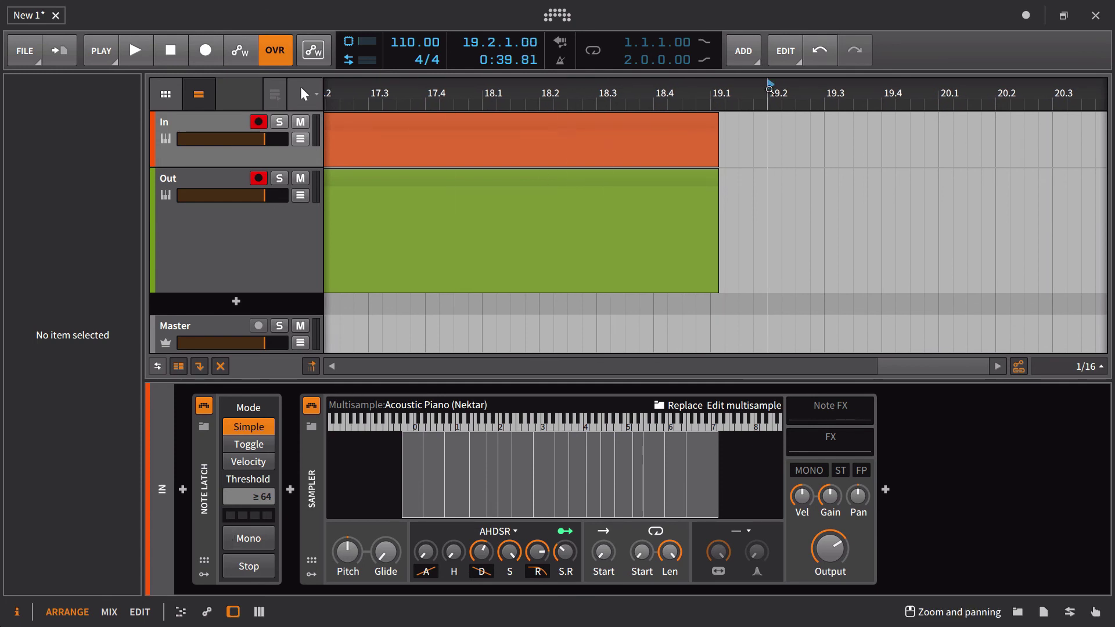
pyautogui.moveTo(482, 552)
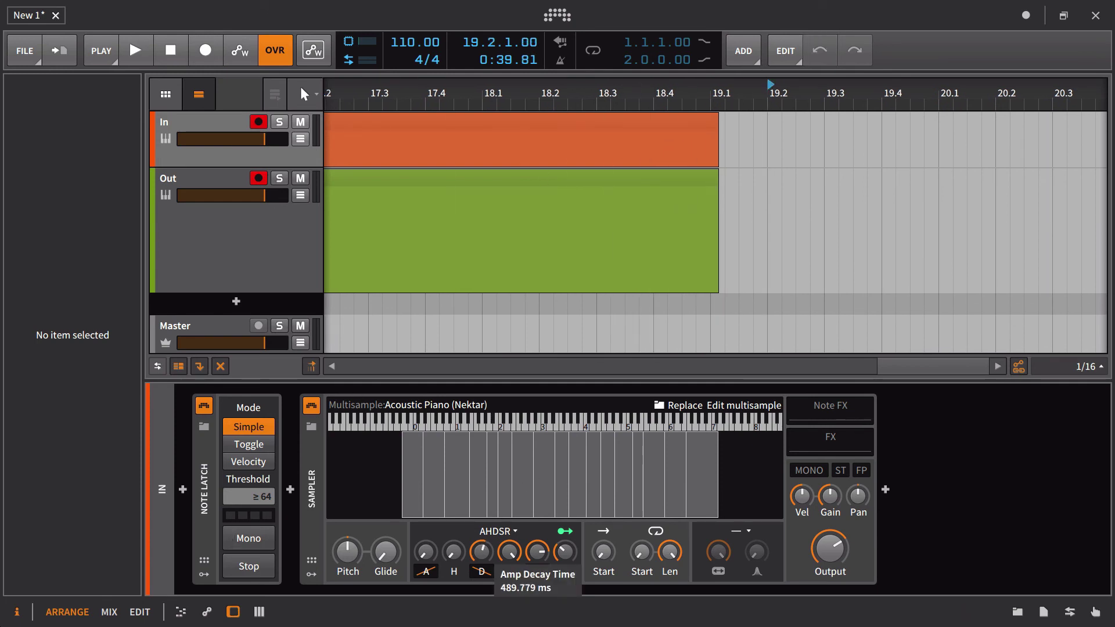
pyautogui.moveTo(481, 552); pyautogui.dragTo(482, 553)
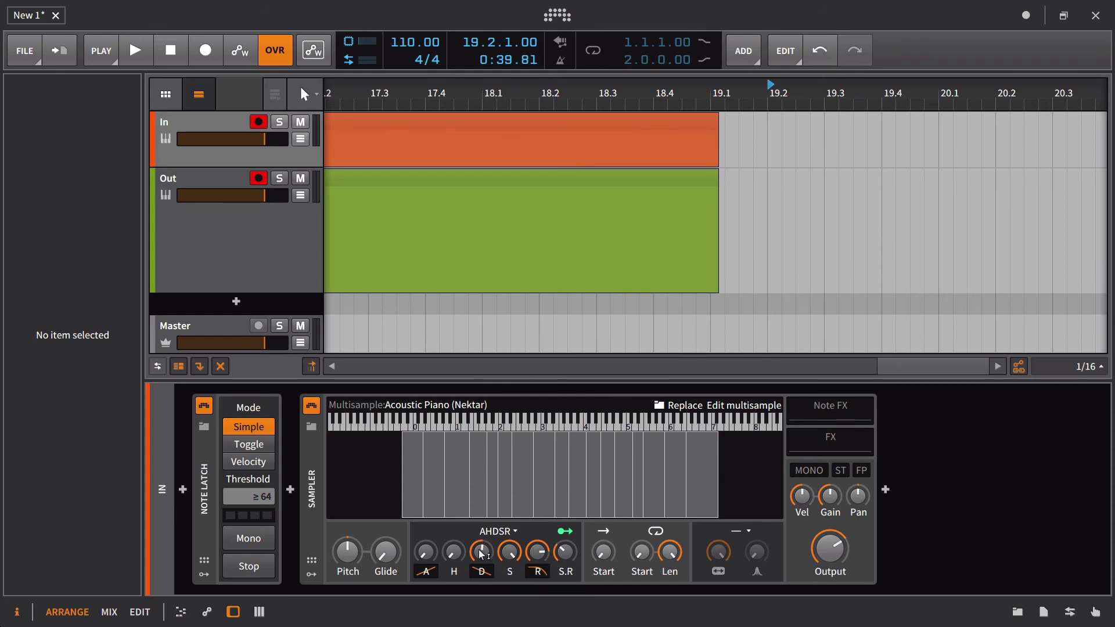
pyautogui.moveTo(481, 551)
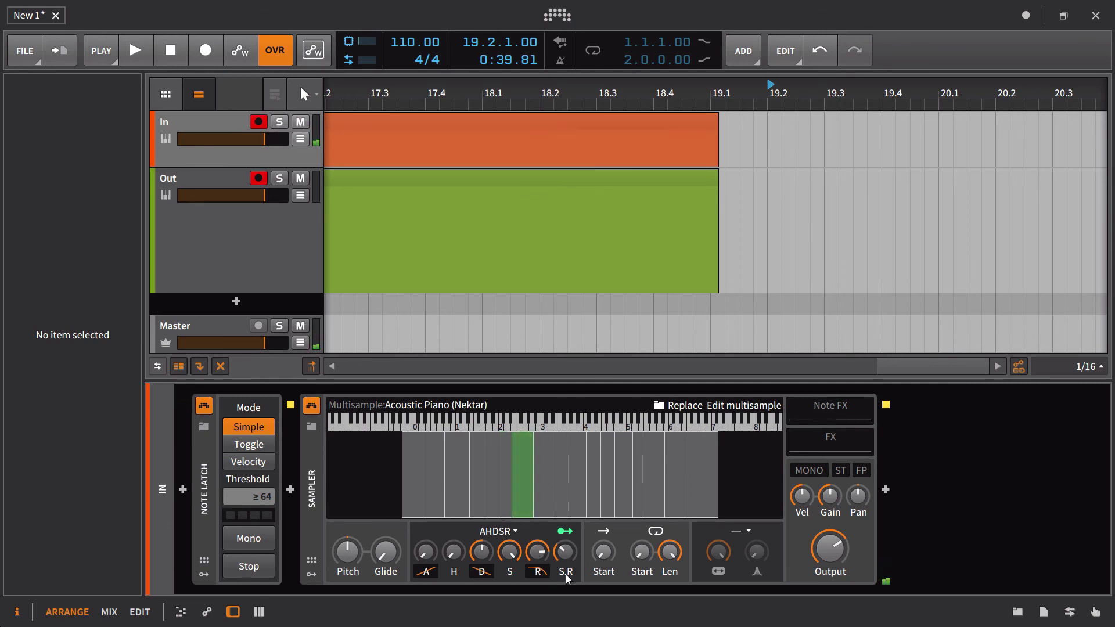
pyautogui.moveTo(547, 561); pyautogui.dragTo(547, 546)
# Step: Try attack ~132 ms, set sustain ~53%, stop the latch, return attack to minimum, shorten release
pyautogui.moveTo(433, 556)
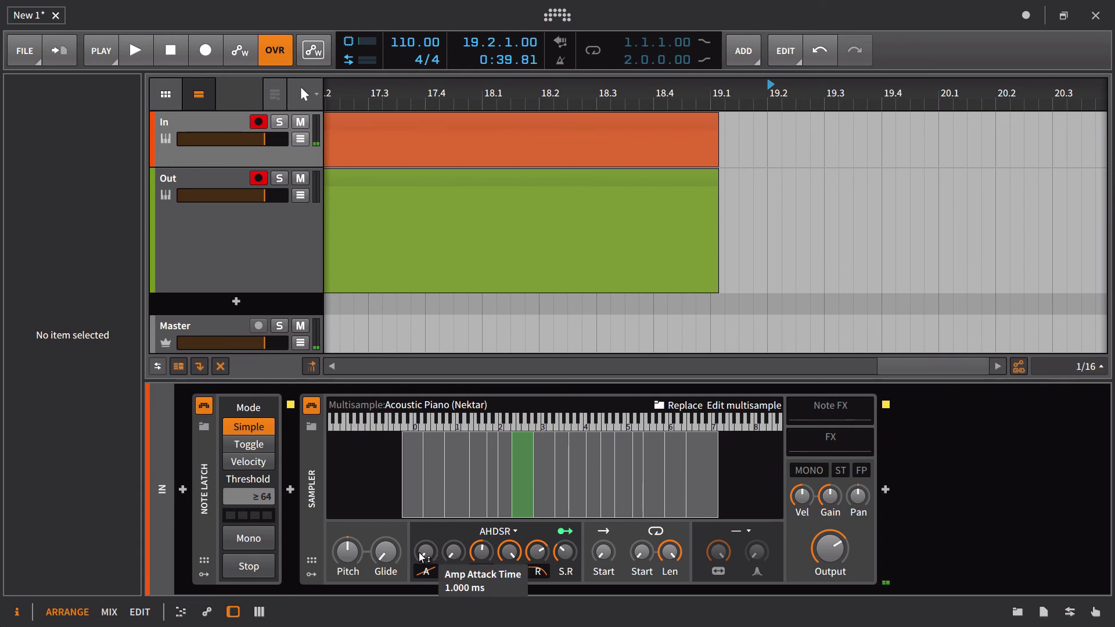
pyautogui.moveTo(422, 557); pyautogui.dragTo(422, 530)
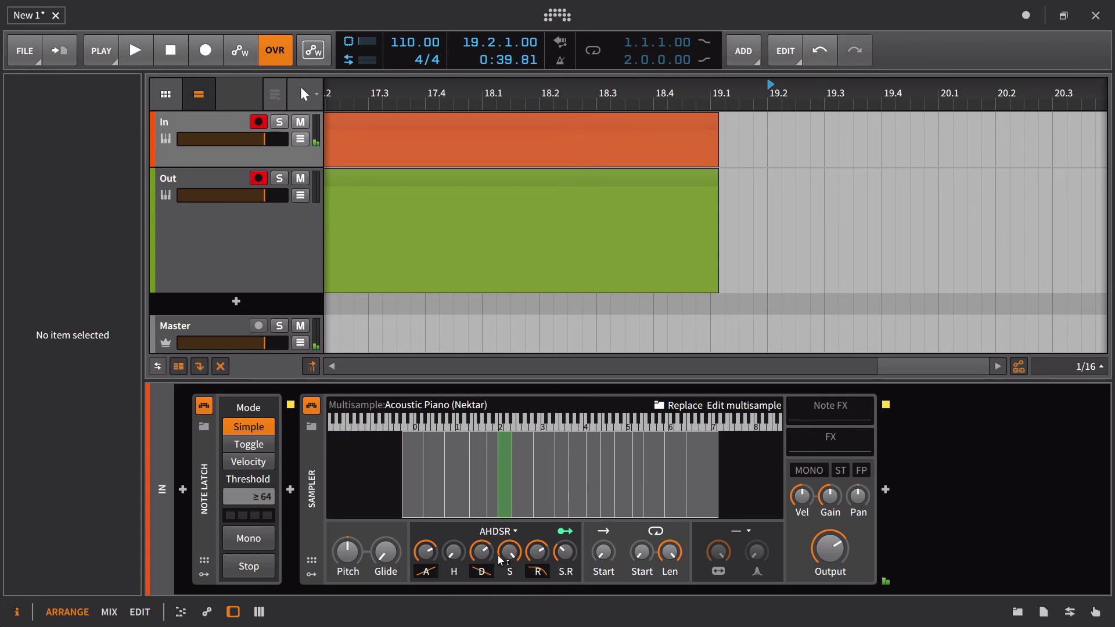
pyautogui.moveTo(509, 552); pyautogui.dragTo(509, 542)
pyautogui.click(268, 564)
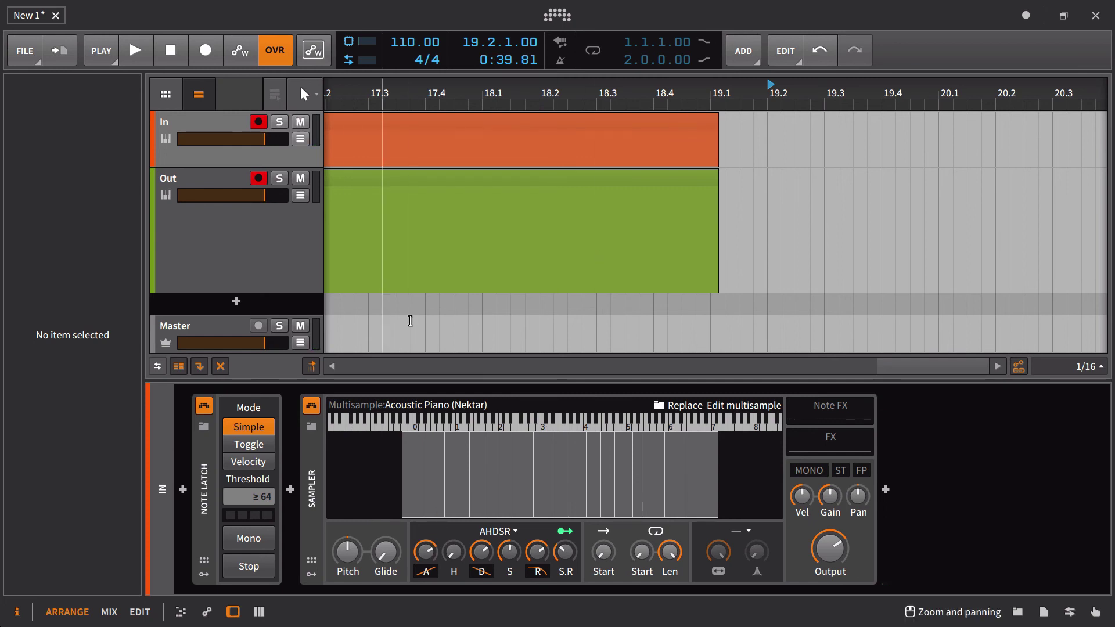
pyautogui.moveTo(431, 556); pyautogui.dragTo(441, 561)
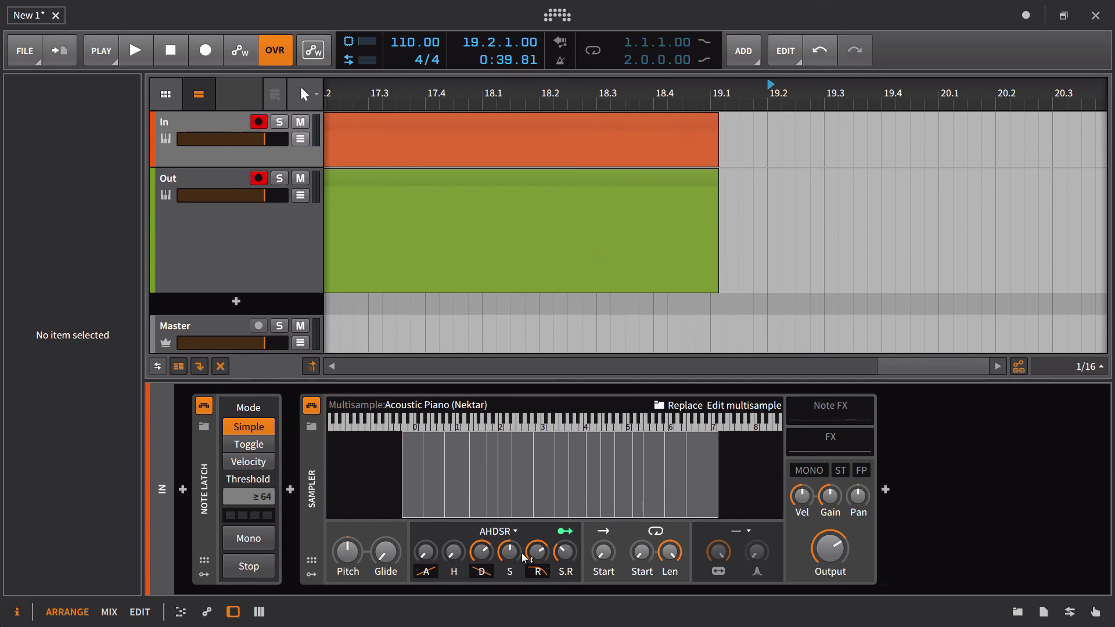
pyautogui.moveTo(533, 561); pyautogui.dragTo(533, 571)
# Step: Arm Record and start playback for a second pass of played notes
pyautogui.click(205, 52)
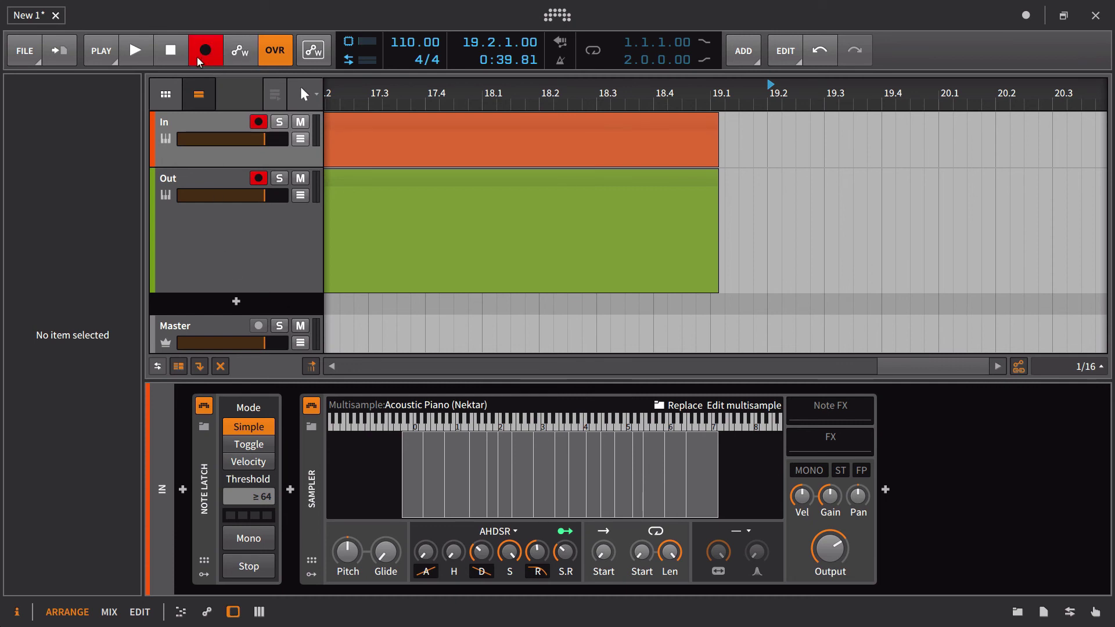
pyautogui.click(133, 58)
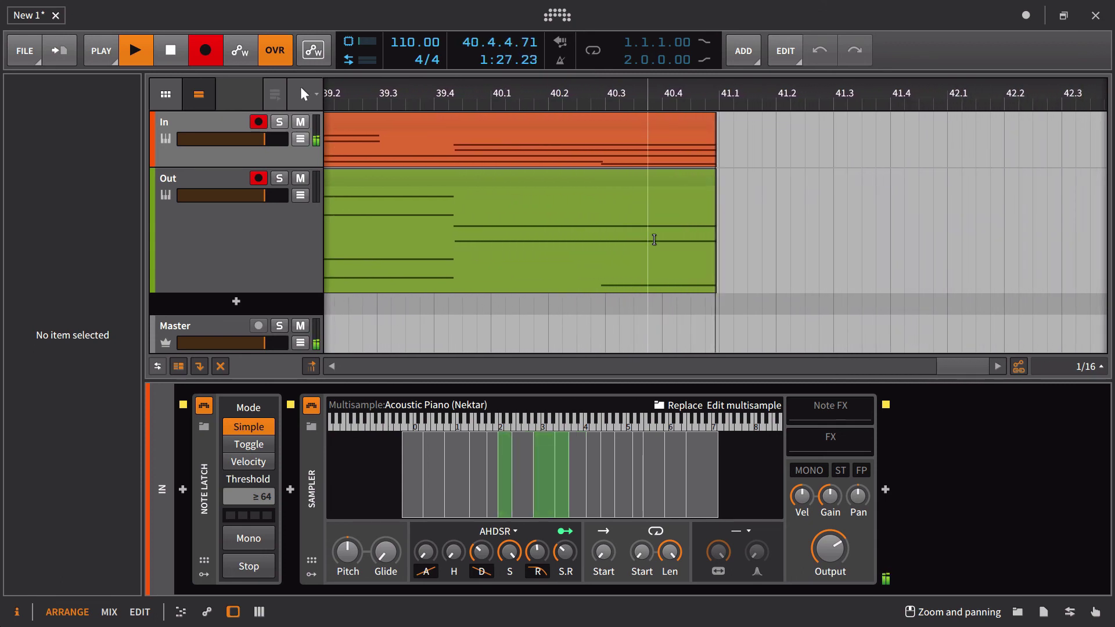
# Step: Select Note Latch, stop the transport, and toggle the browser showing Note Latch
pyautogui.click(203, 488)
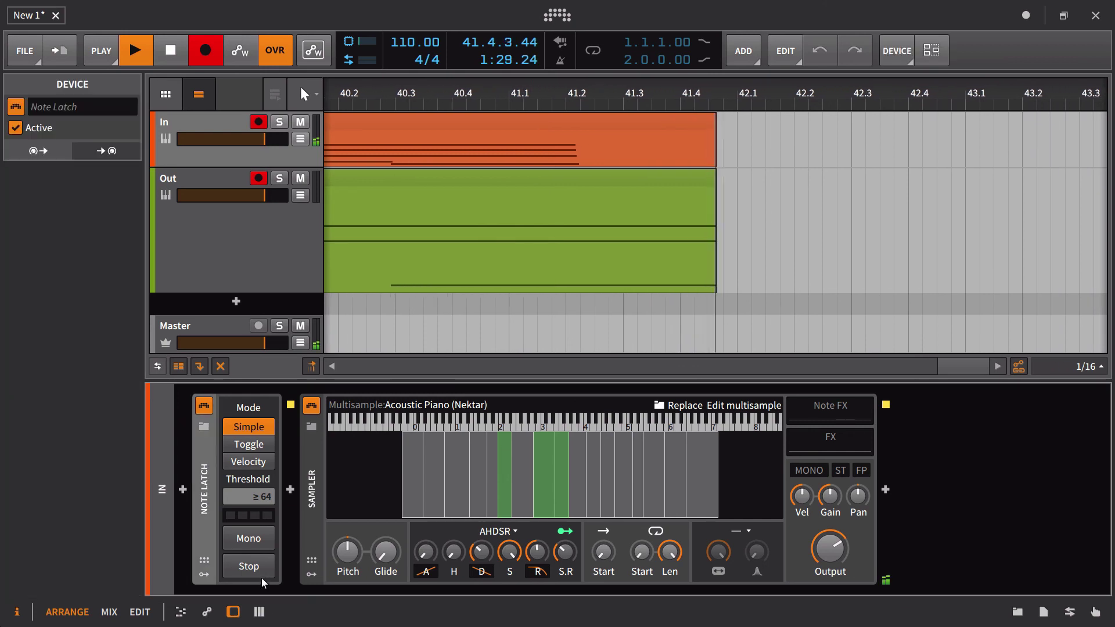
pyautogui.press('space')
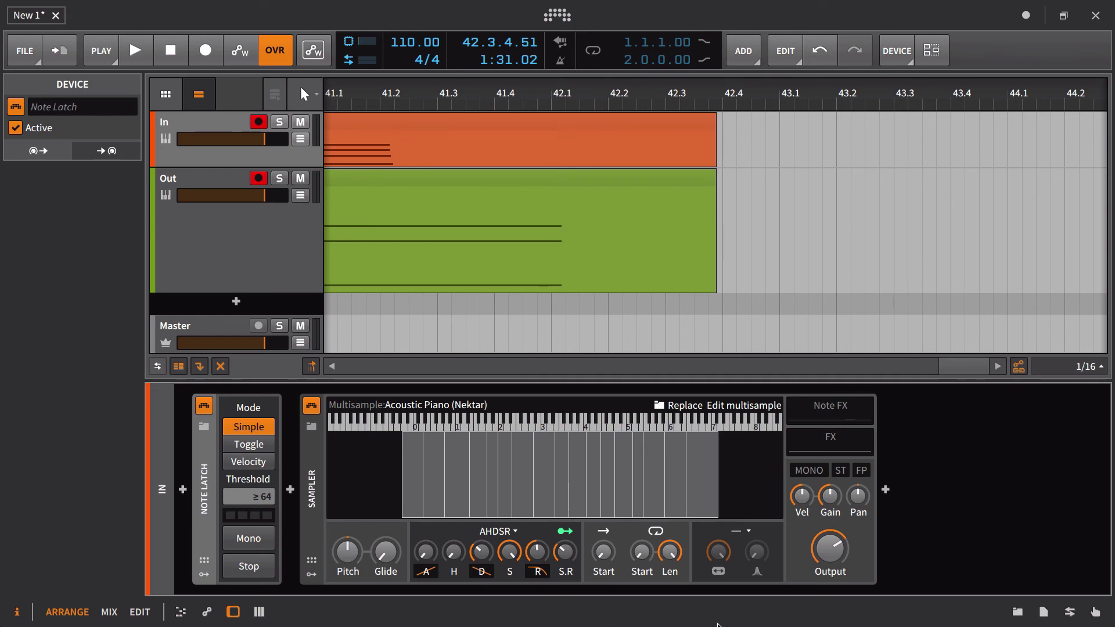
pyautogui.click(1017, 612)
pyautogui.scroll(3, 1013, 207)
pyautogui.scroll(2, 1013, 213)
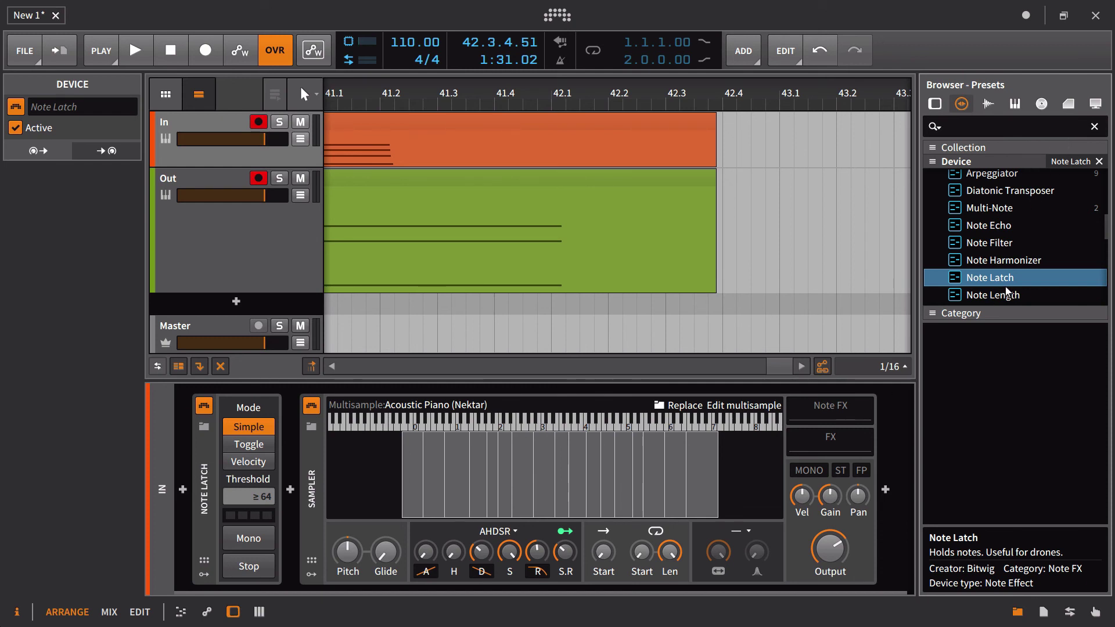
# Step: Close the browser, set the playhead to 43.1, release latched notes, and expand Sampler modulator slots
pyautogui.click(1018, 613)
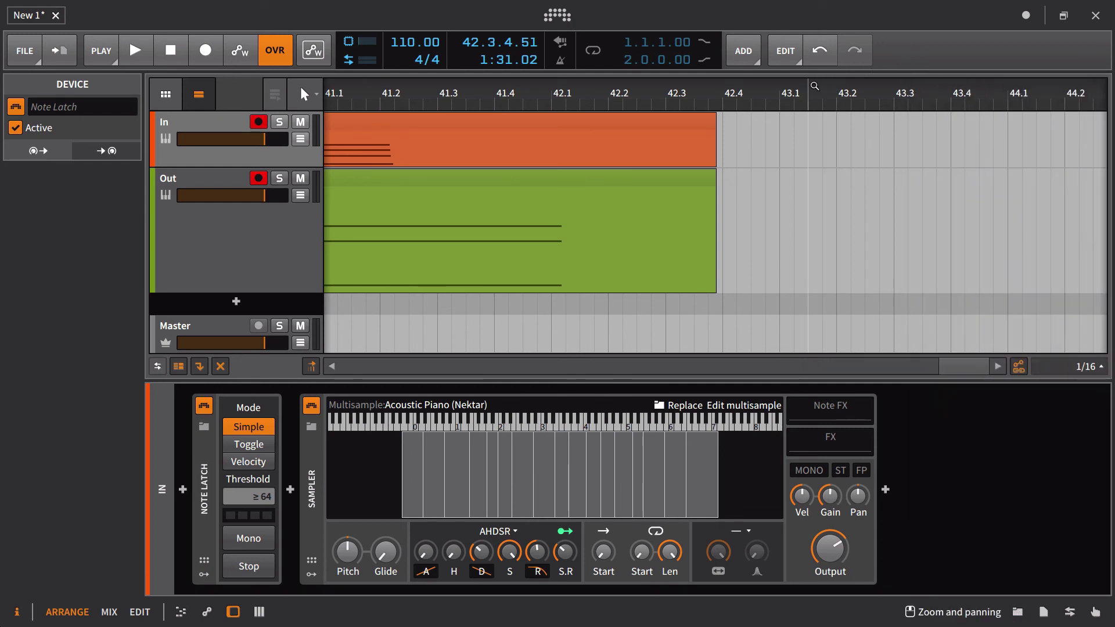
pyautogui.click(784, 99)
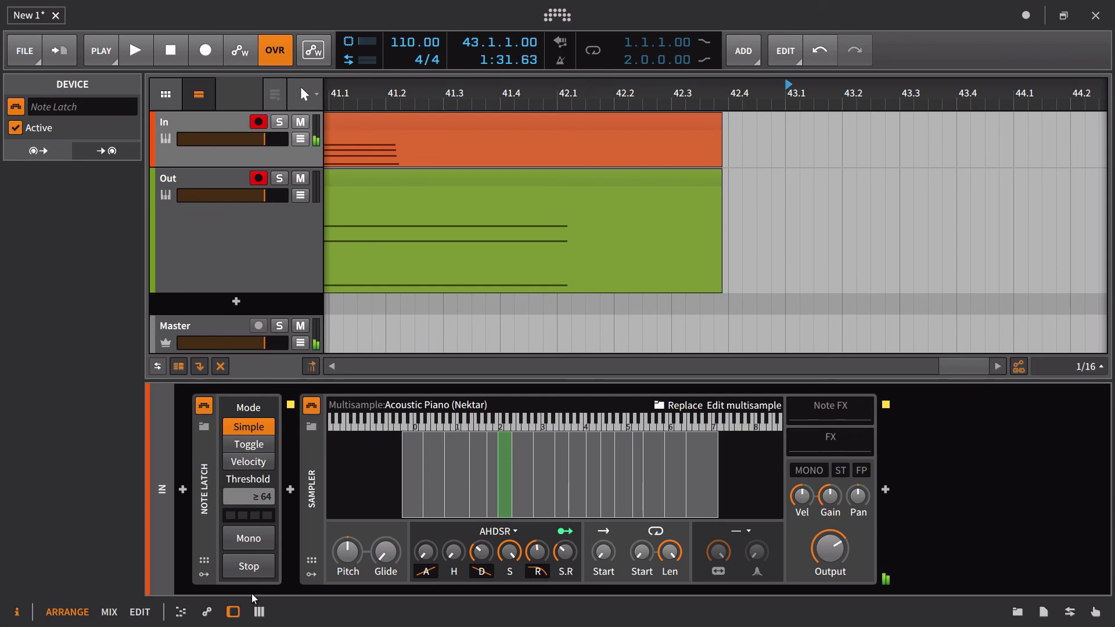
pyautogui.click(269, 571)
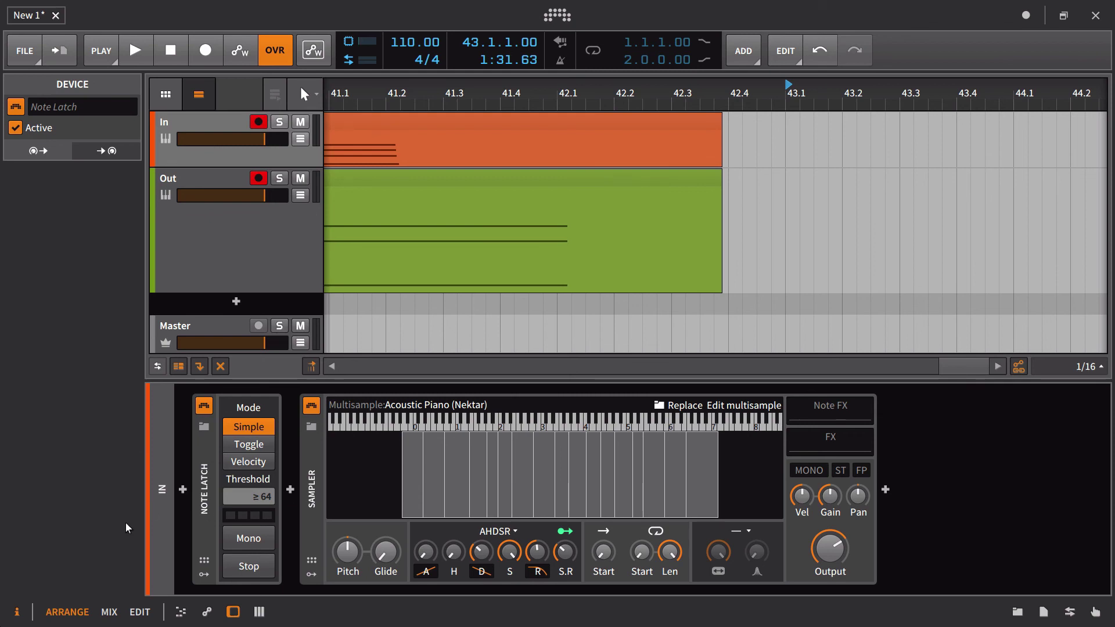
pyautogui.click(305, 574)
# Step: Add a Note Sidechain modulator to the Sampler, keeping the device's own note input as source
pyautogui.click(339, 427)
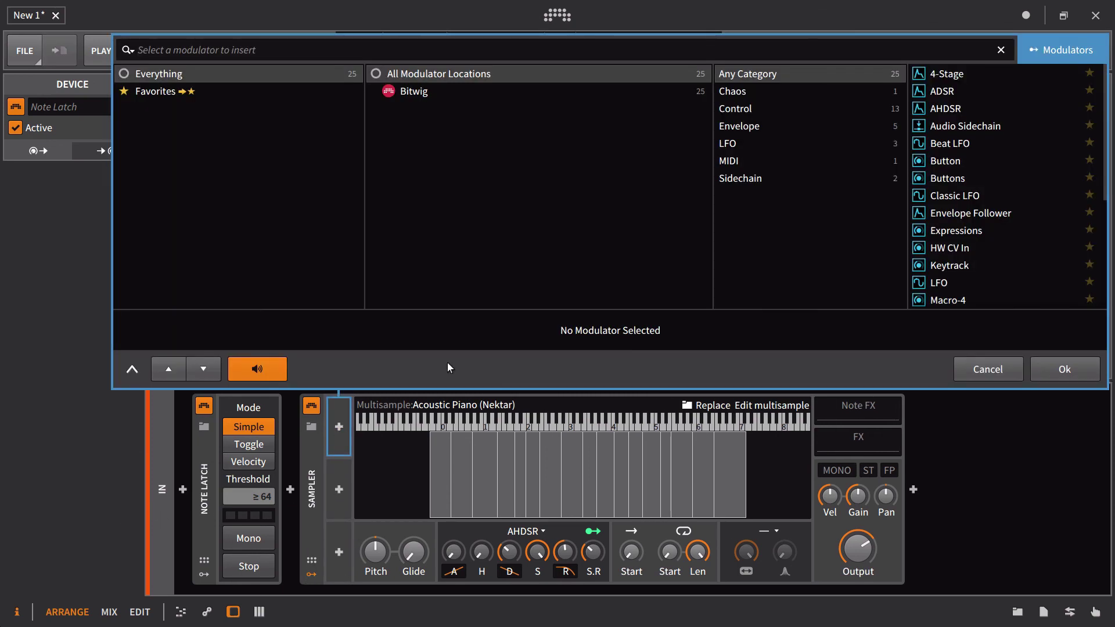
pyautogui.click(850, 181)
pyautogui.click(941, 92)
pyautogui.click(1090, 367)
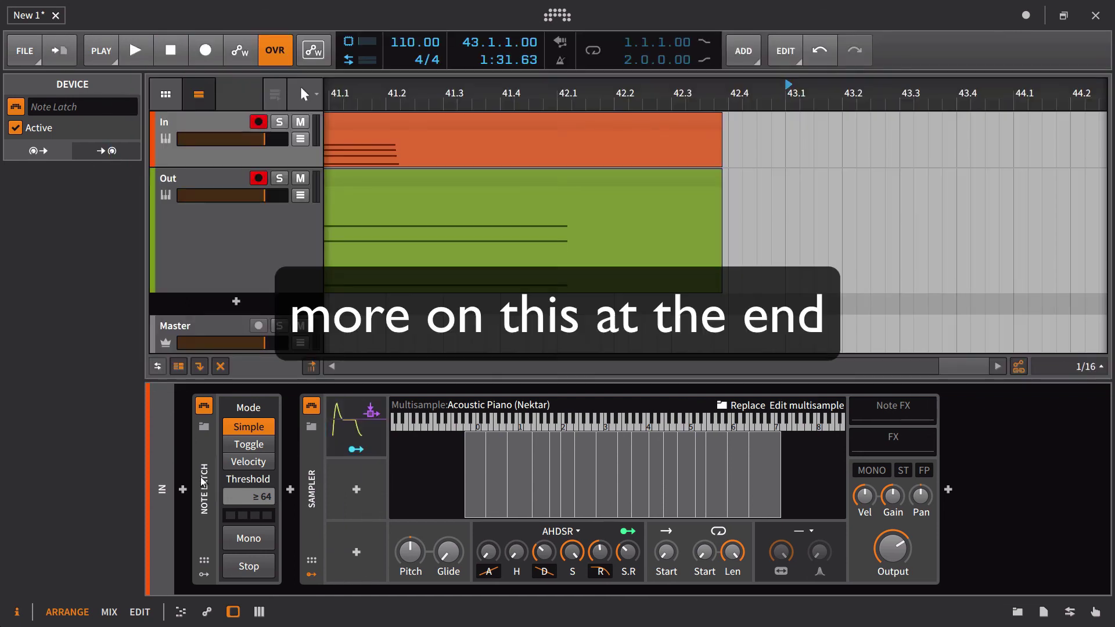
pyautogui.click(361, 420)
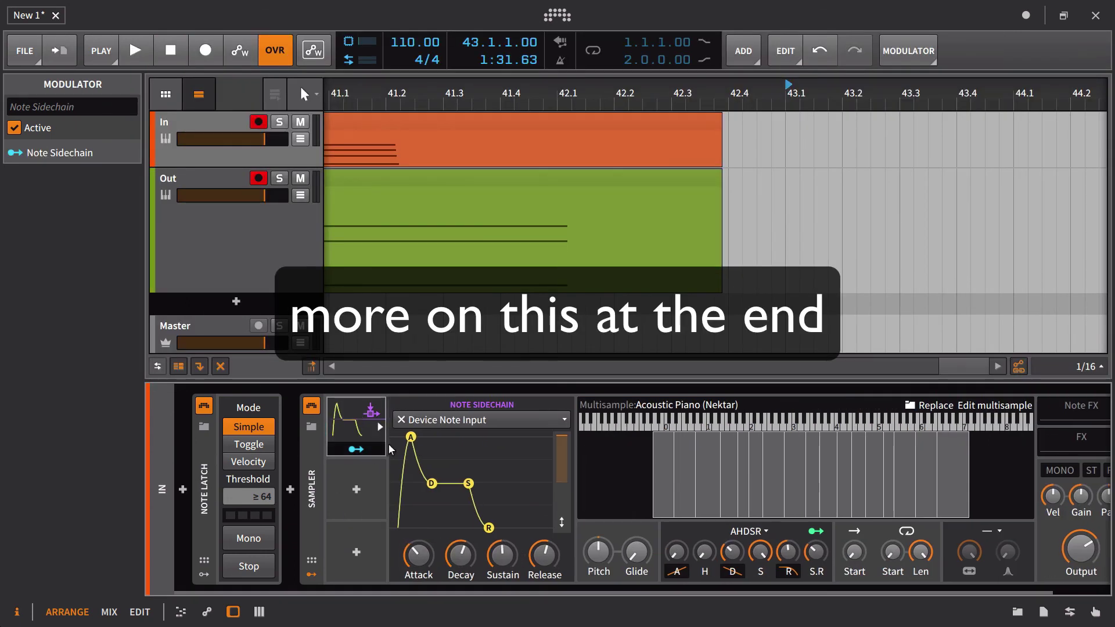
pyautogui.click(446, 423)
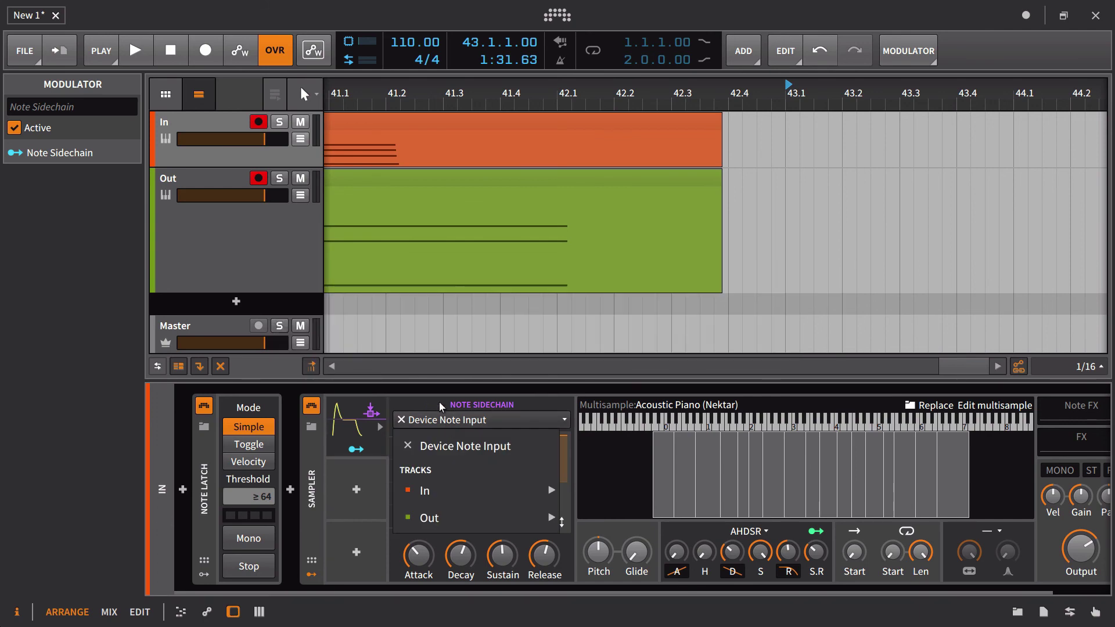
pyautogui.click(439, 402)
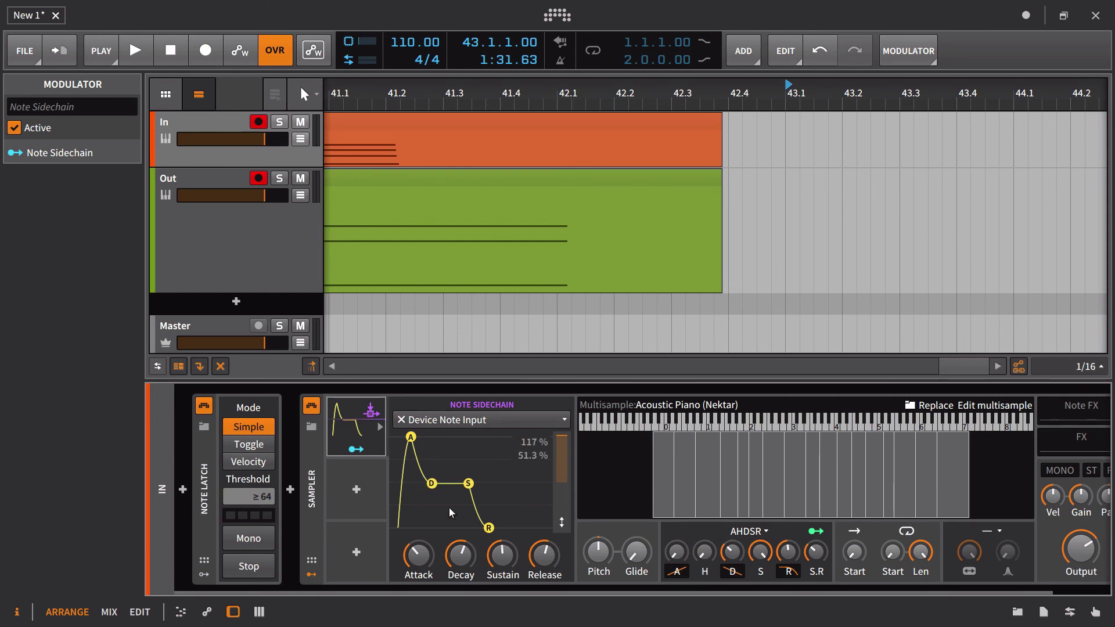
# Step: Lengthen the Note Sidechain decay, then select and delete the modulator
pyautogui.moveTo(464, 563); pyautogui.dragTo(465, 561)
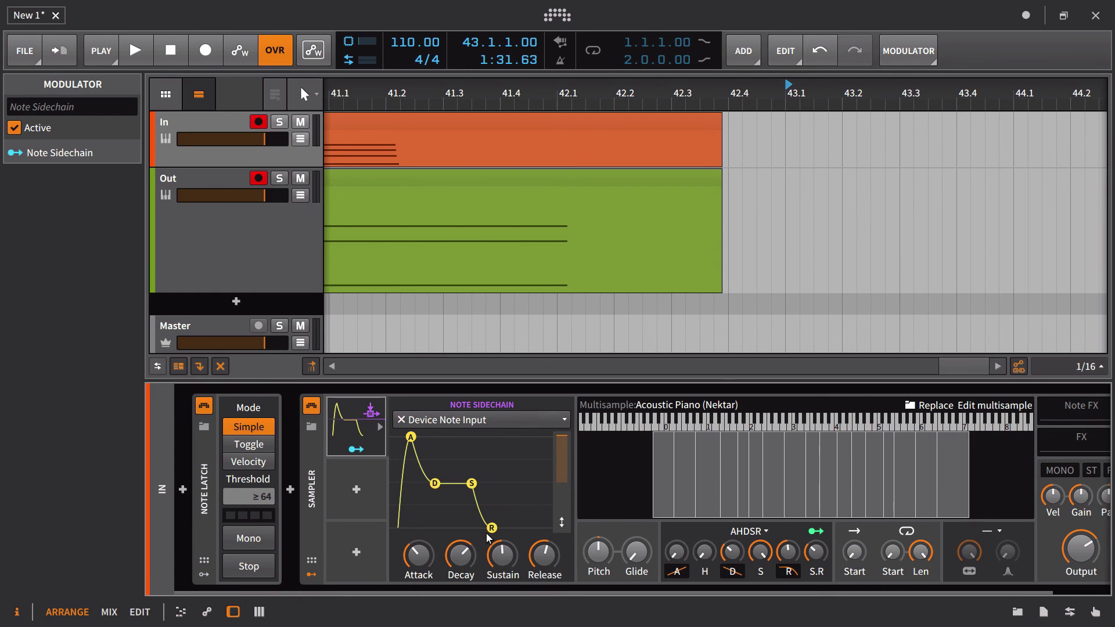
pyautogui.click(355, 412)
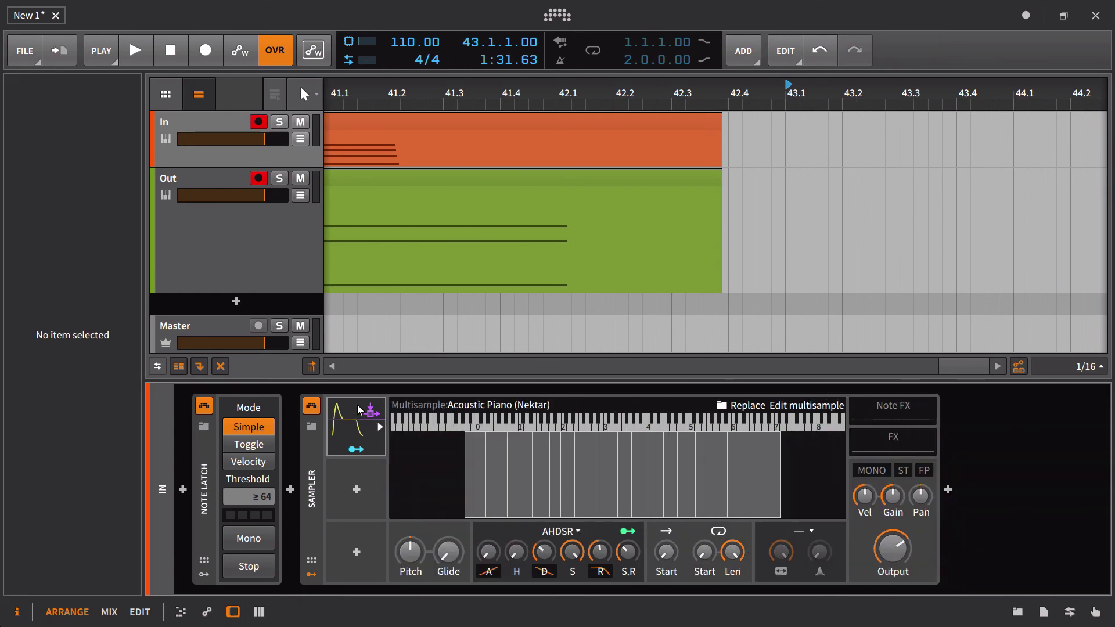
pyautogui.click(358, 410)
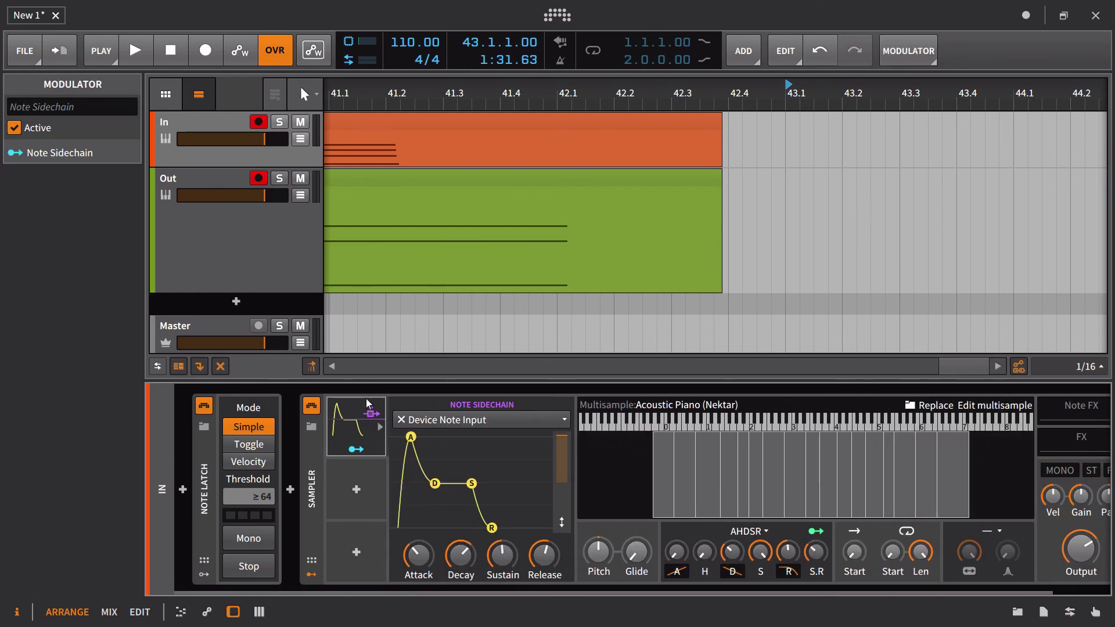
pyautogui.click(347, 409)
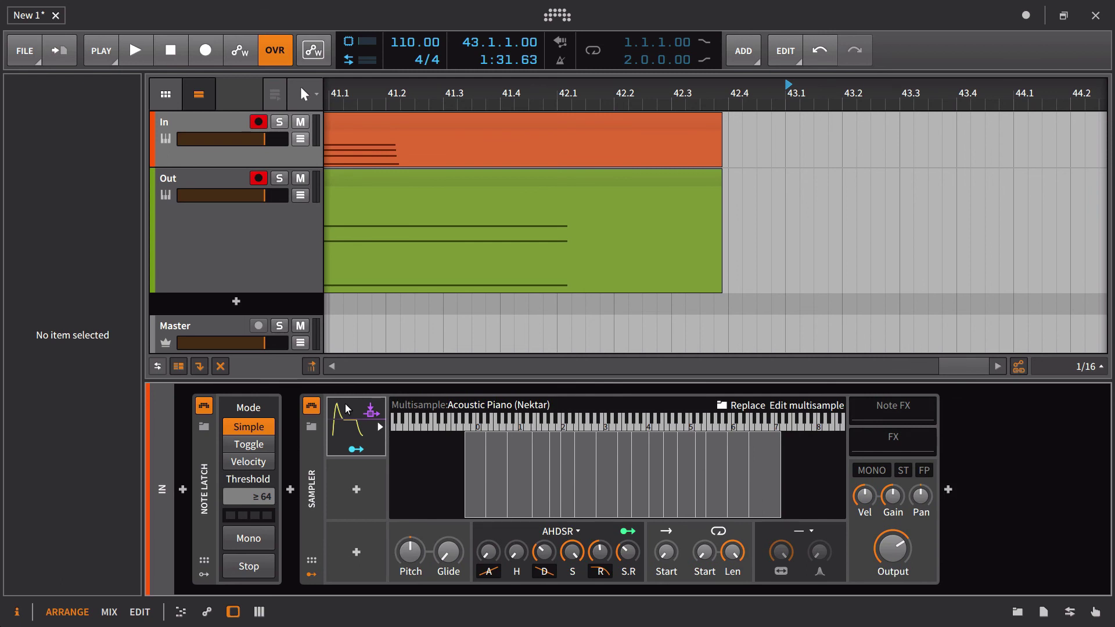
pyautogui.click(367, 406)
pyautogui.press('Delete')
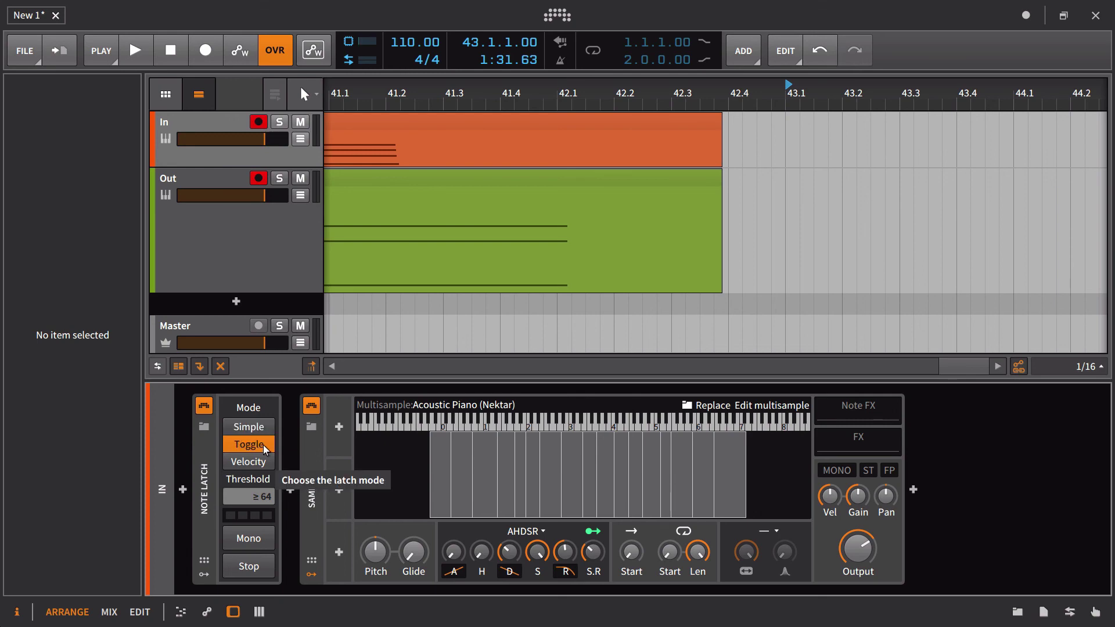
# Step: Turn on Note Latch's Mono option and start a new recording pass
pyautogui.click(261, 540)
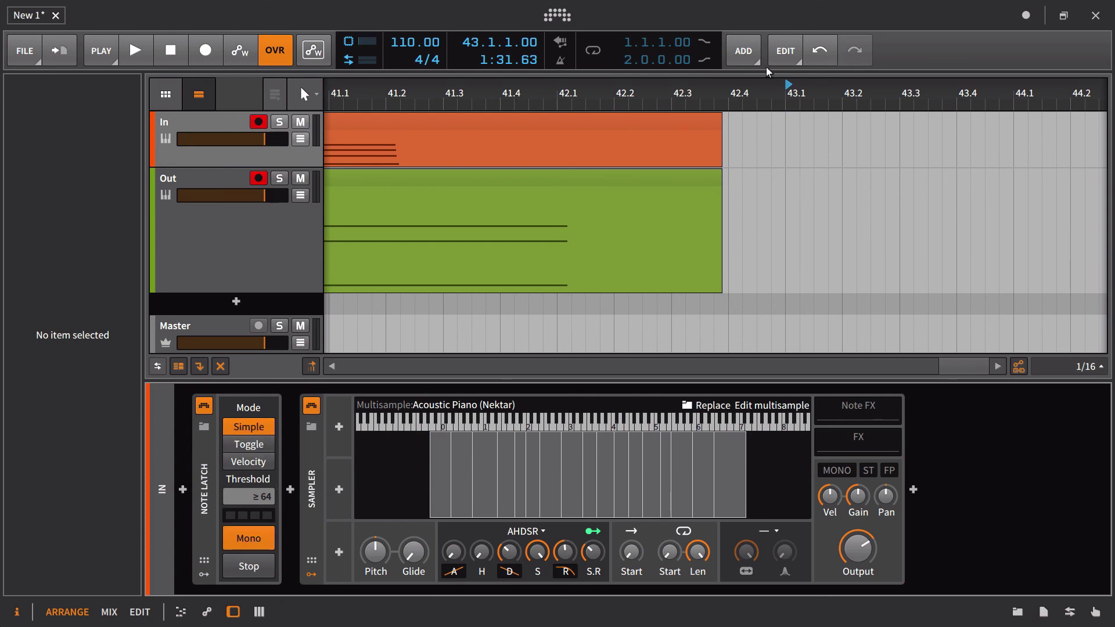
pyautogui.click(231, 57)
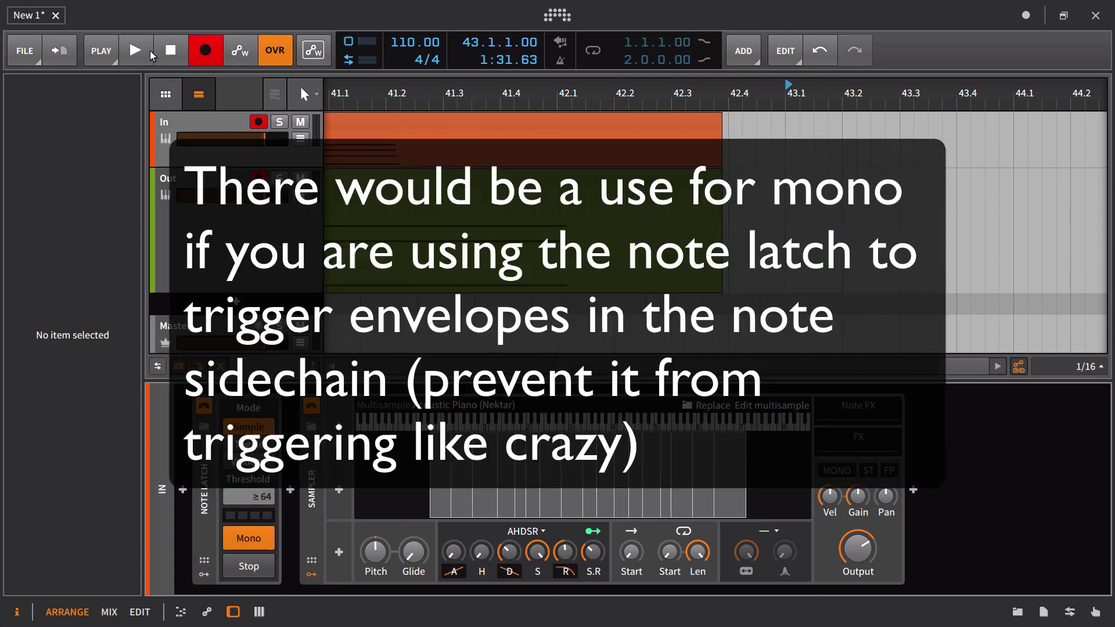
pyautogui.click(150, 51)
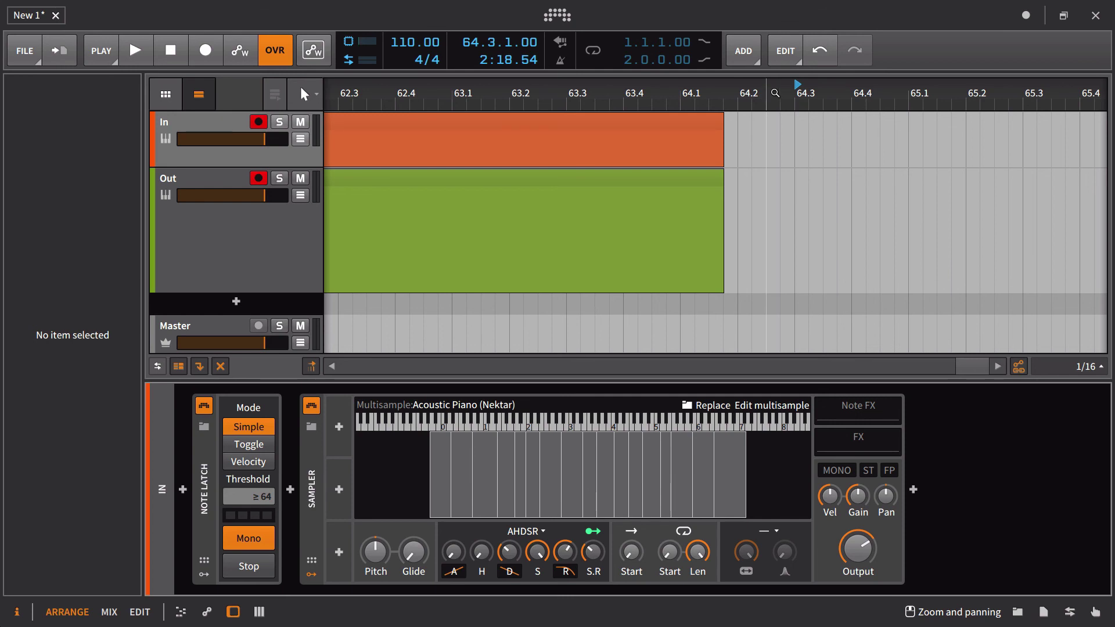
# Step: Set Note Latch to Toggle mode with Mono off, then arm and start recording
pyautogui.scroll(-3, 775, 93)
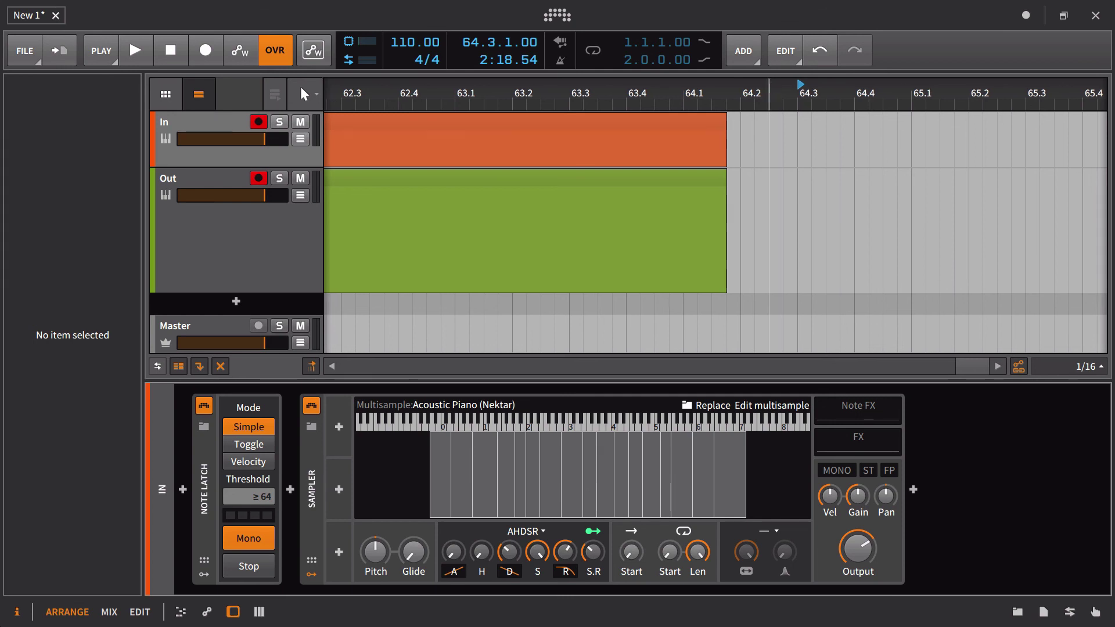
pyautogui.click(260, 445)
pyautogui.click(269, 547)
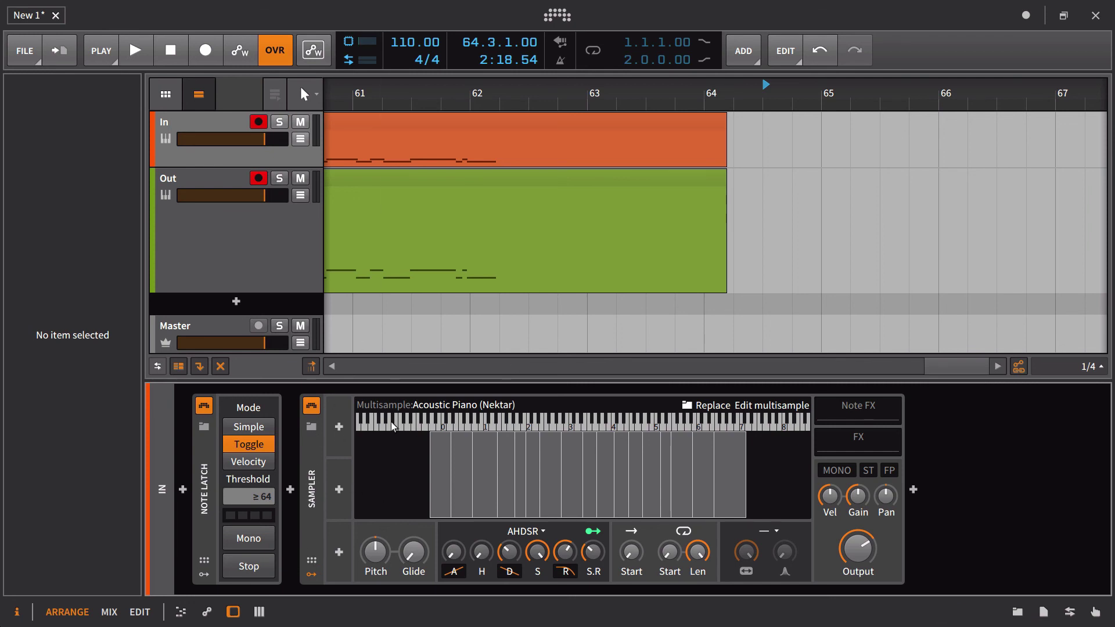
pyautogui.click(213, 54)
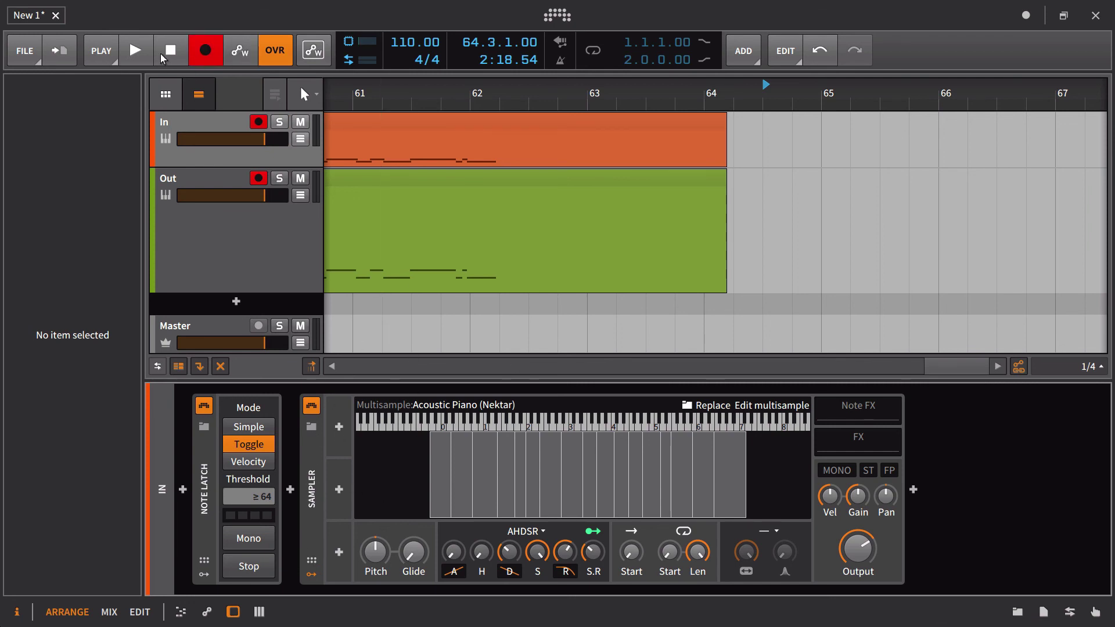
pyautogui.click(147, 55)
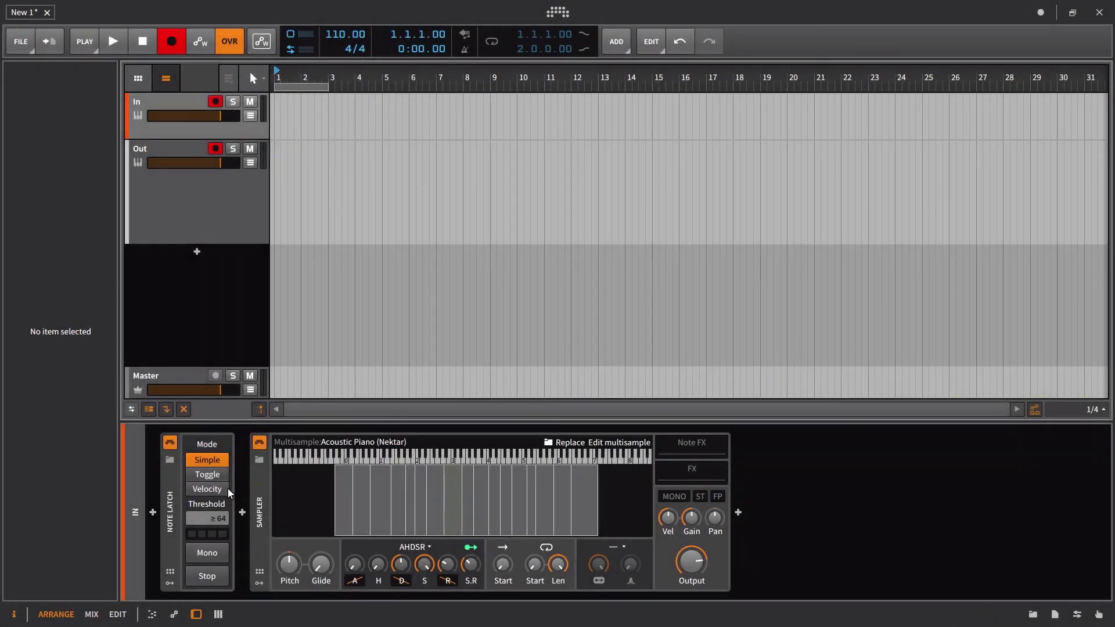
# Step: Switch Note Latch's Mode to Velocity, keeping the ≥ 64 threshold
pyautogui.click(226, 491)
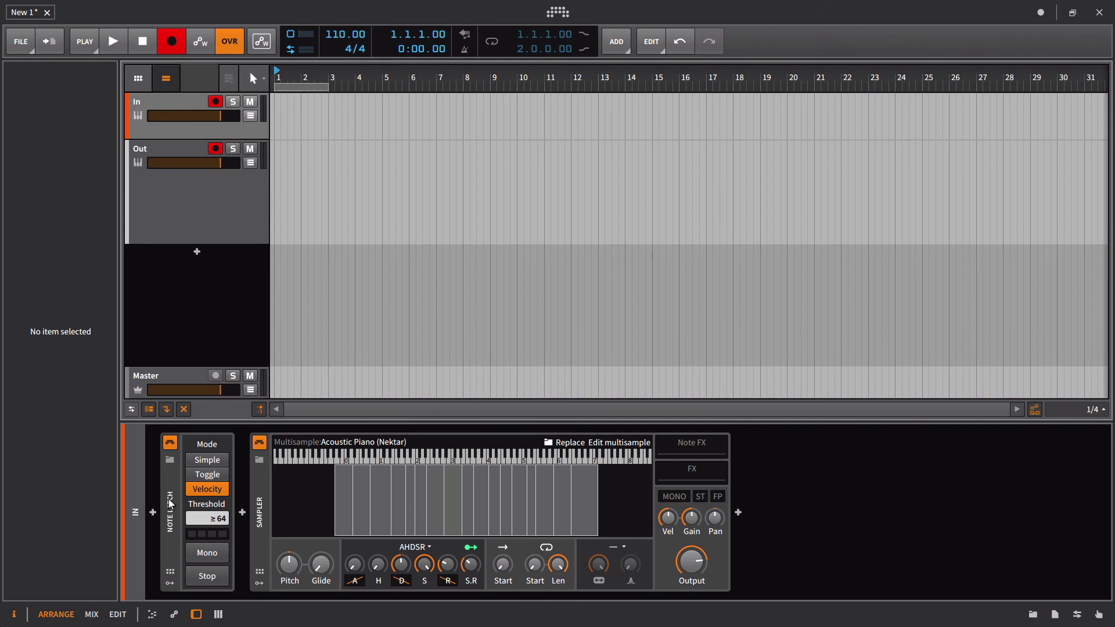
pyautogui.click(259, 583)
pyautogui.click(283, 462)
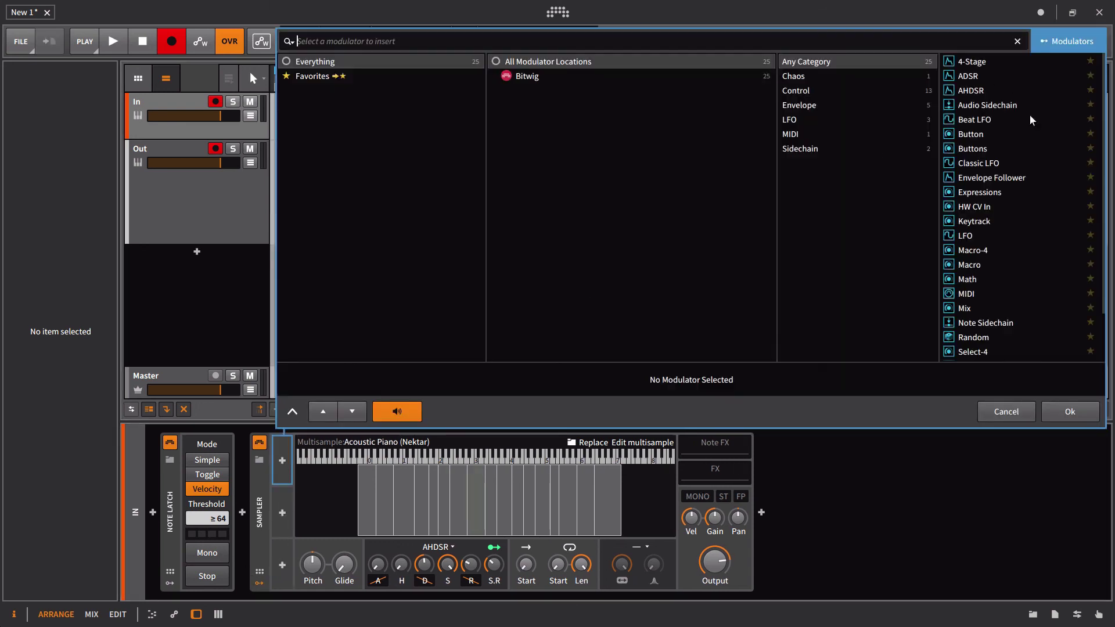
pyautogui.click(987, 323)
pyautogui.click(1068, 411)
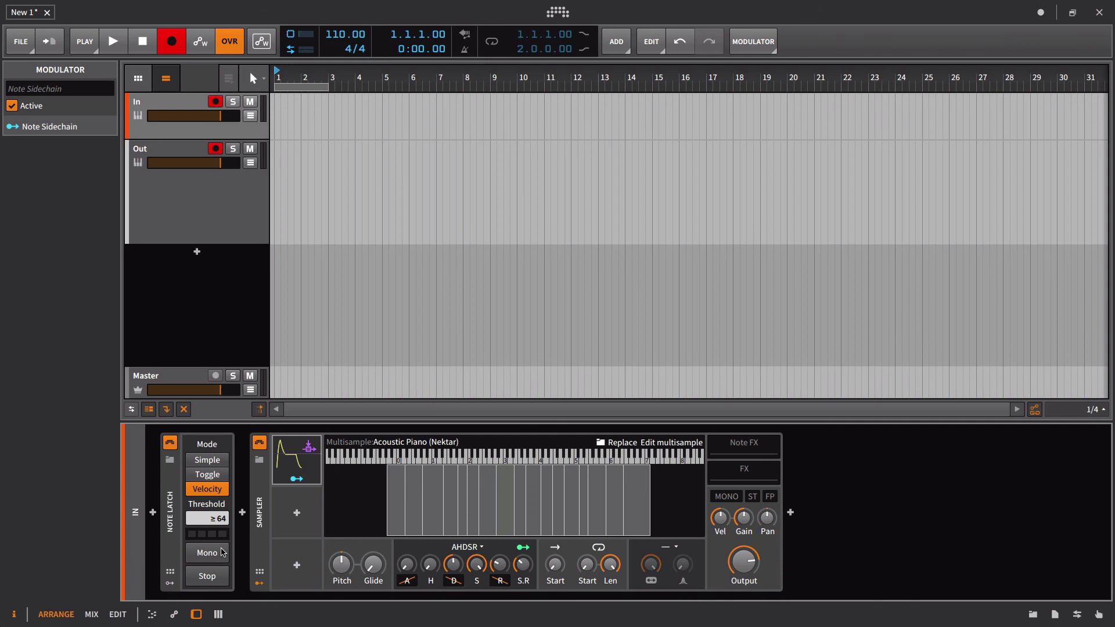
pyautogui.click(308, 448)
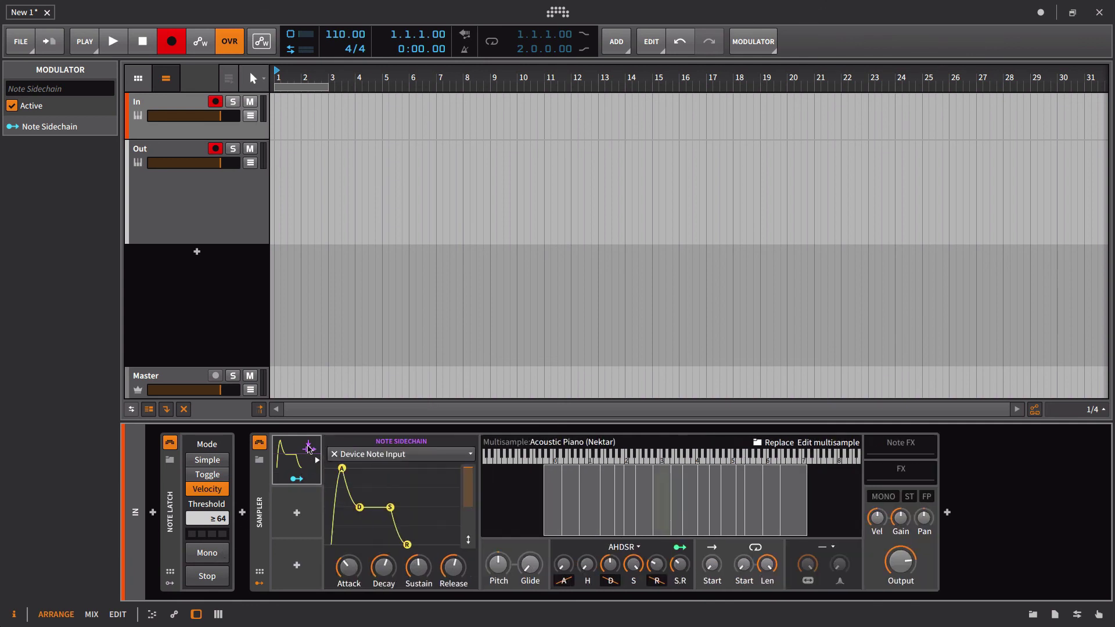
pyautogui.click(343, 452)
pyautogui.click(294, 457)
pyautogui.press('Delete')
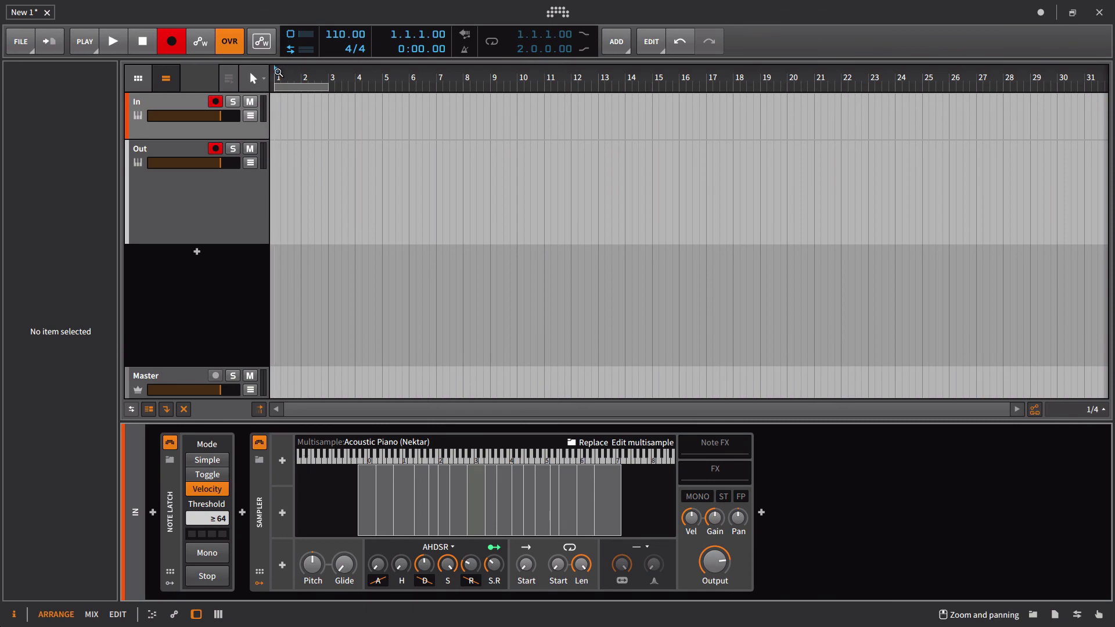
# Step: Zoom the arranger in and collapse the Sampler's empty modulator slots
pyautogui.scroll(4, 277, 119)
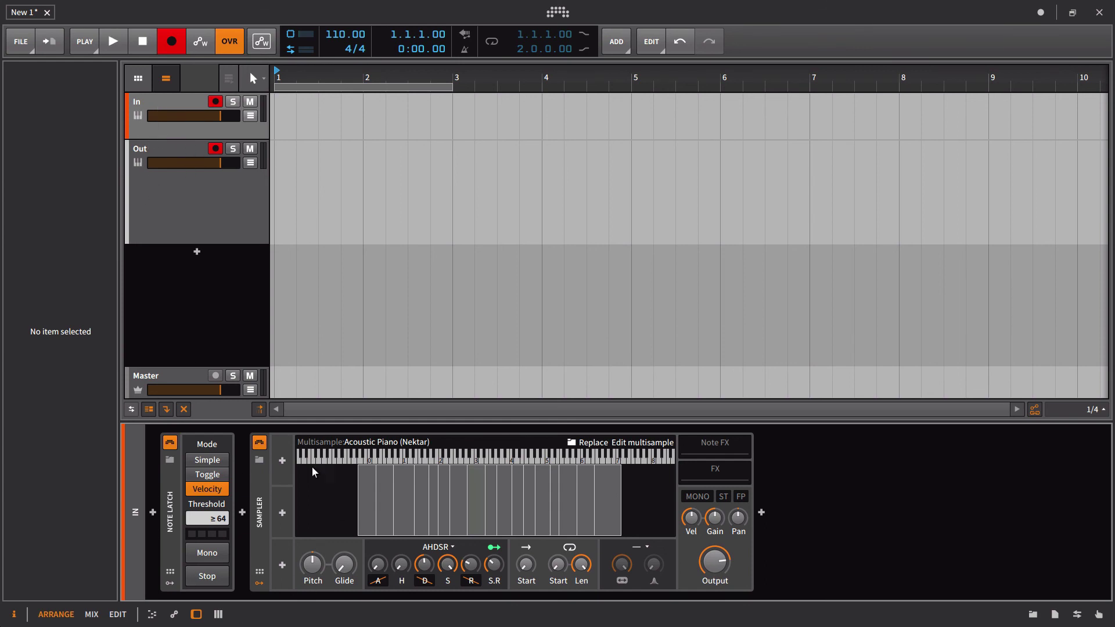
pyautogui.click(258, 583)
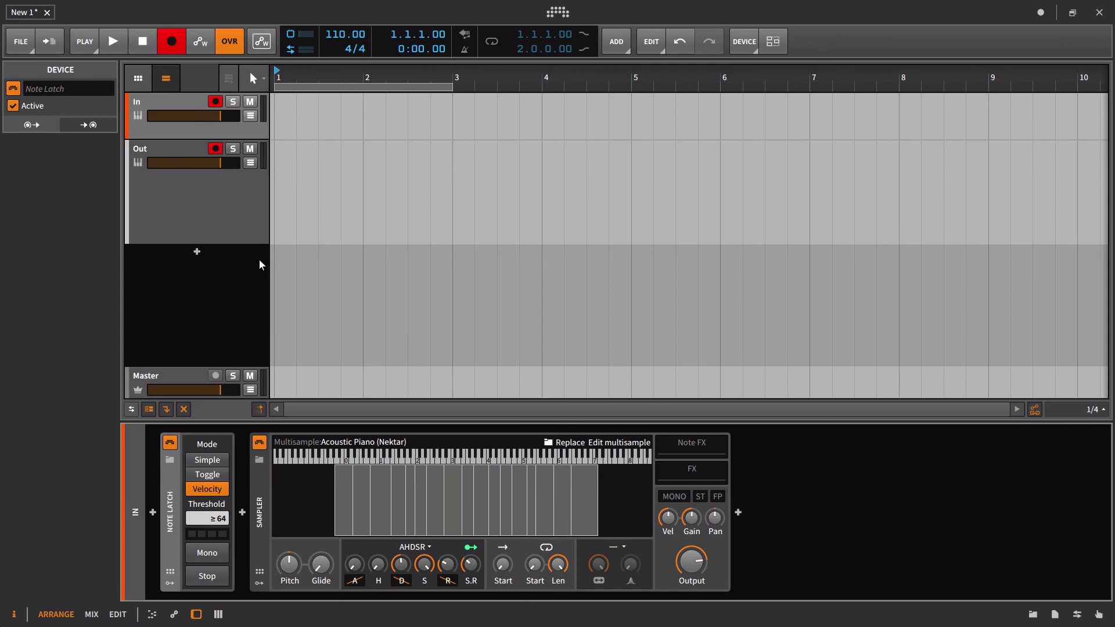
# Step: Record a take on In and Out with Note Latch in Velocity mode at threshold 64
pyautogui.click(113, 40)
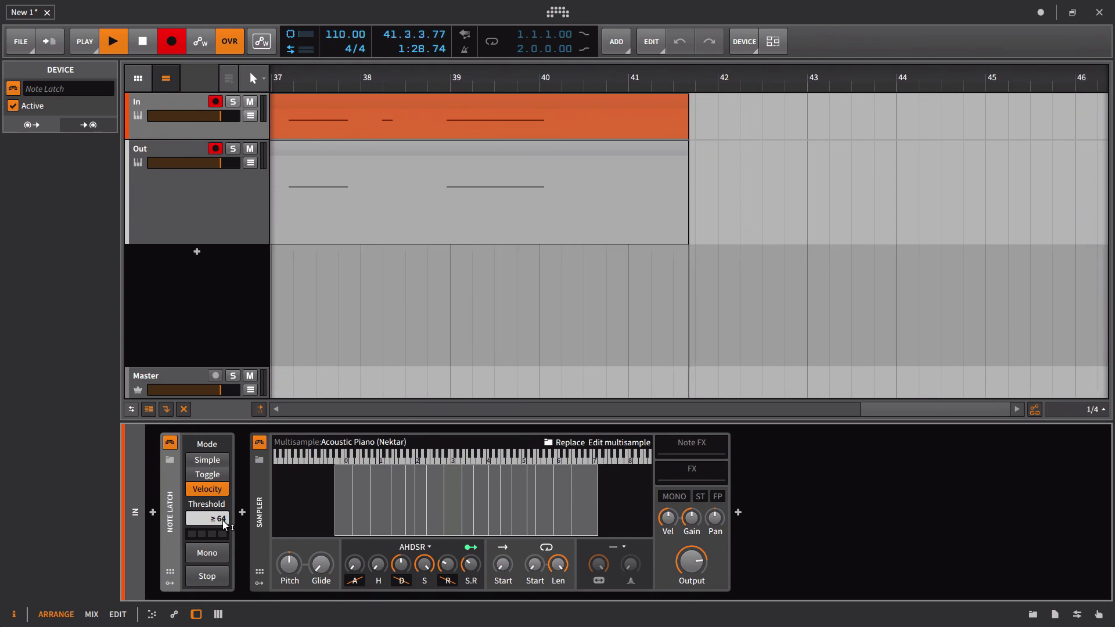
# Step: Stop the recording and lower the Note Latch velocity threshold
pyautogui.press('space')
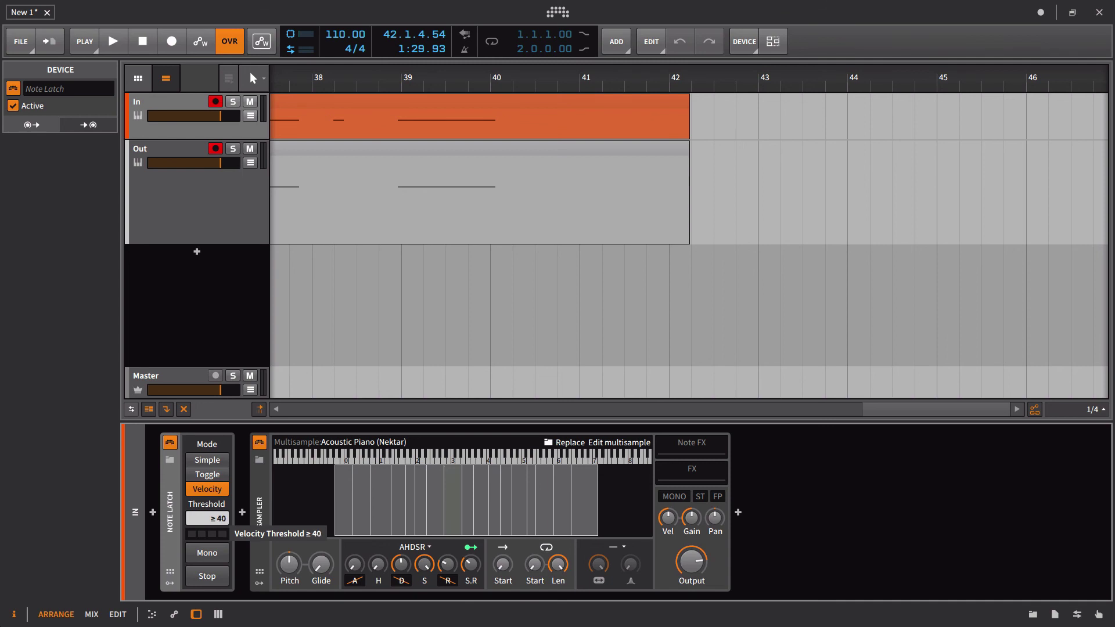
pyautogui.moveTo(207, 518); pyautogui.dragTo(207, 523)
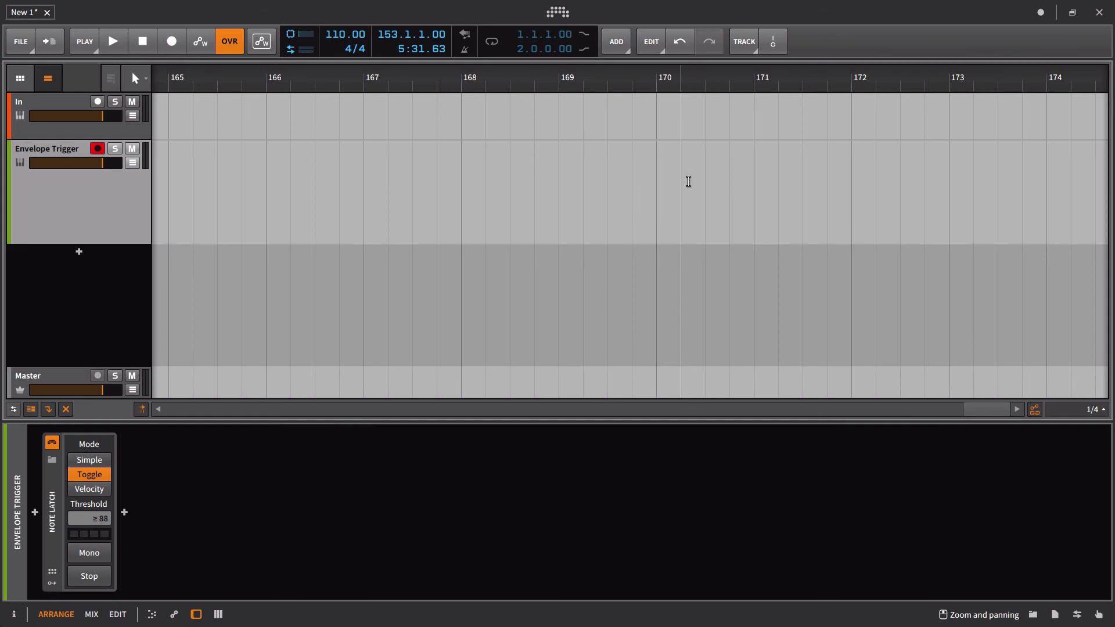
# Step: Arm In and Envelope Trigger, keeping Envelope Trigger as the Sampler's Note Sidechain source
pyautogui.click(78, 111)
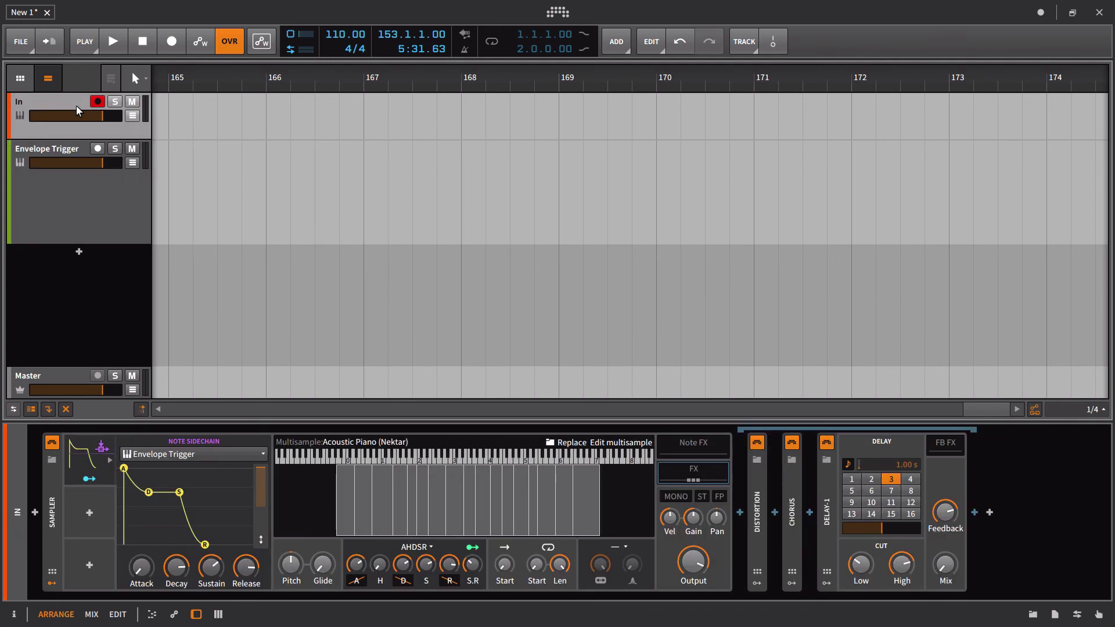
pyautogui.click(97, 148)
pyautogui.click(182, 456)
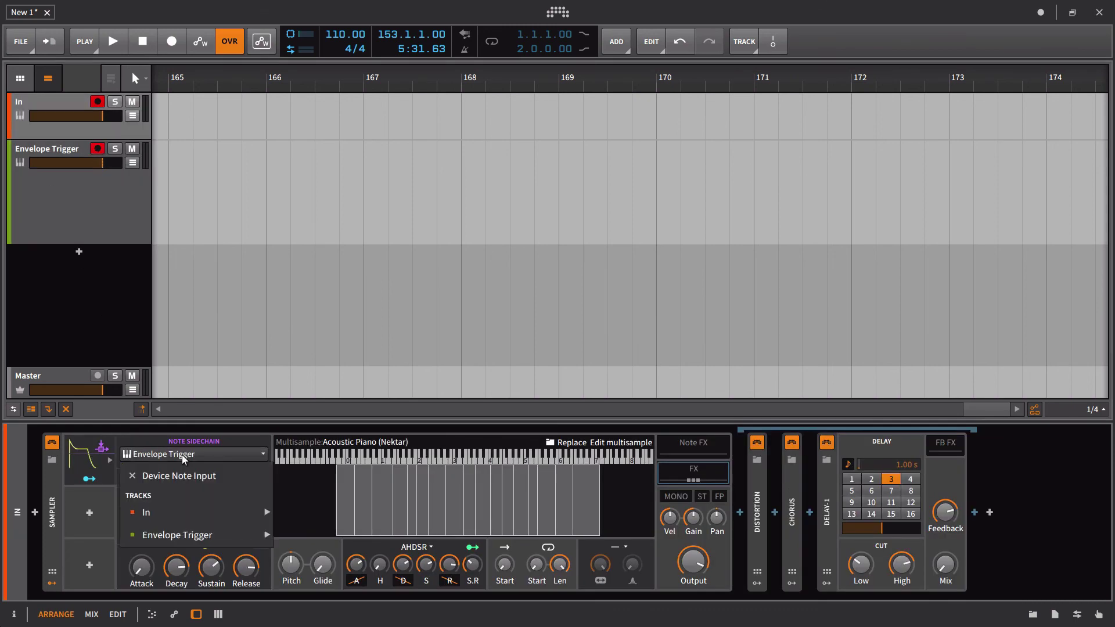
pyautogui.click(218, 445)
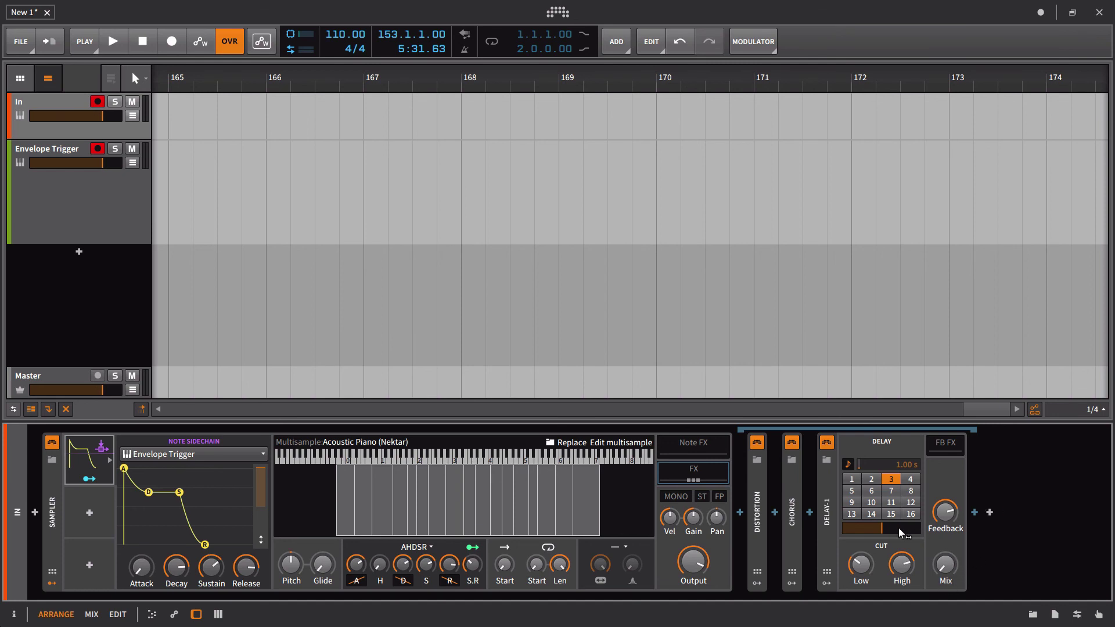
# Step: Have the Note Sidechain envelope modulate Delay-1's Mix, then select the Envelope Trigger track
pyautogui.moveTo(898, 527)
pyautogui.click(89, 479)
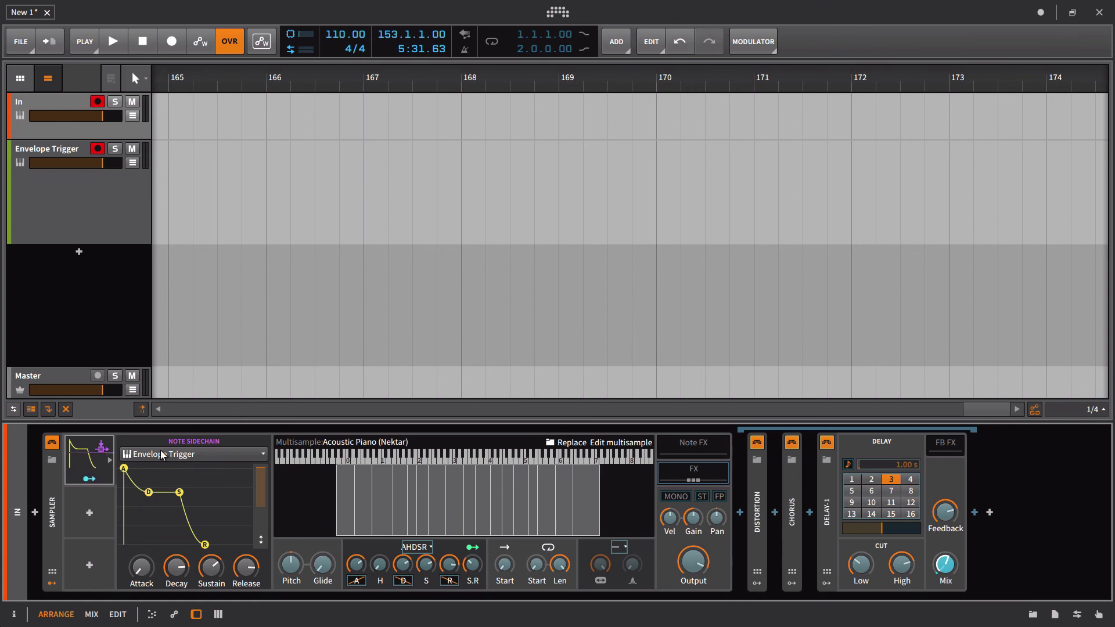
pyautogui.click(89, 479)
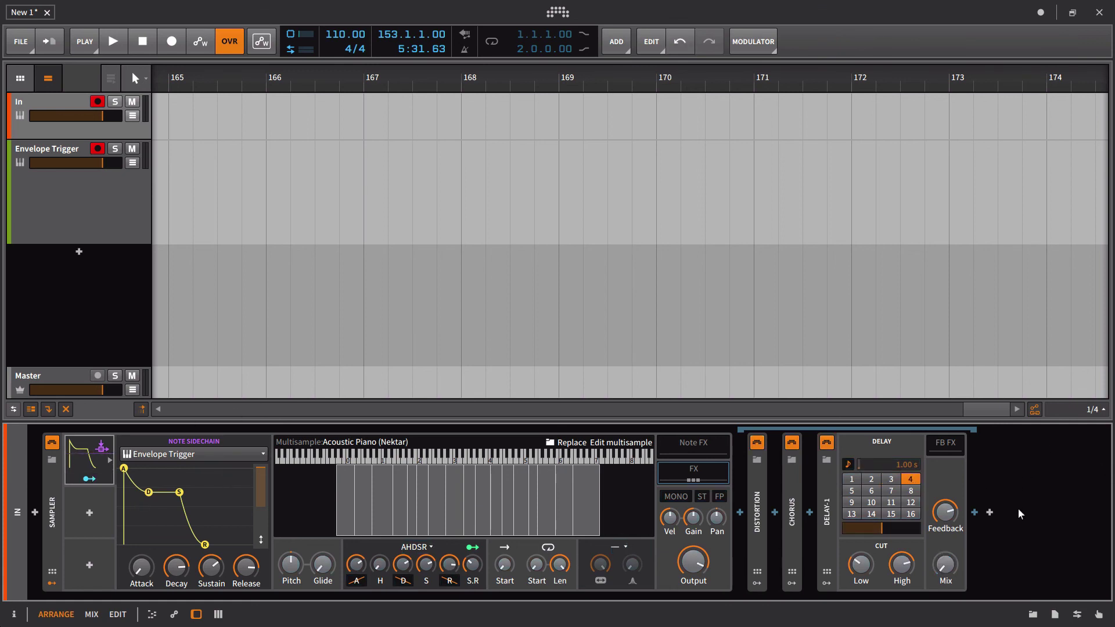
pyautogui.moveTo(946, 565); pyautogui.dragTo(948, 582)
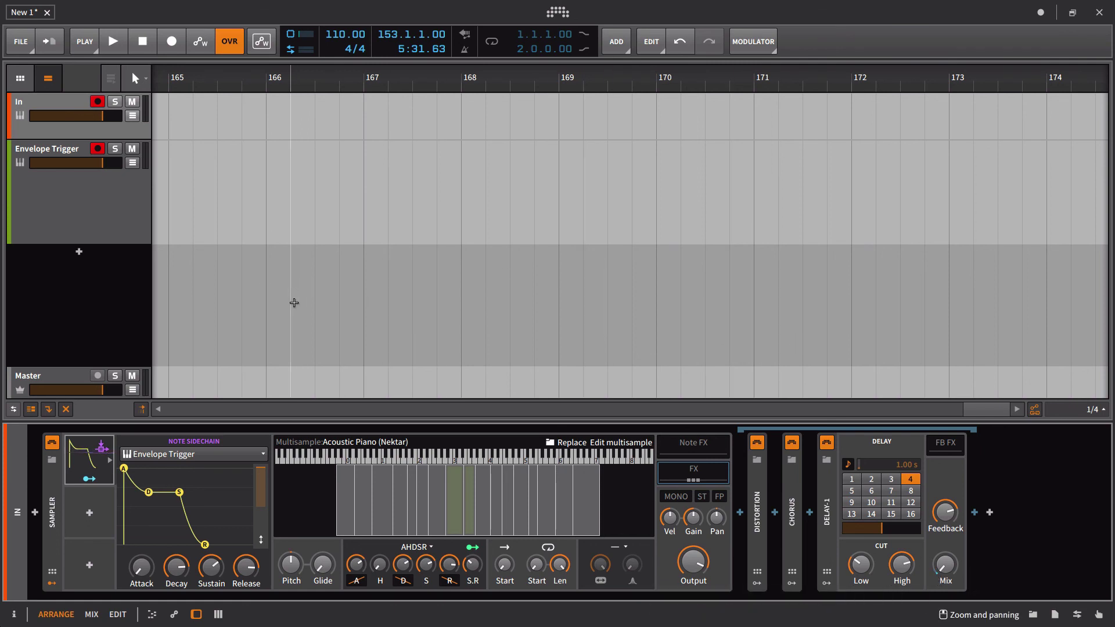
pyautogui.click(55, 150)
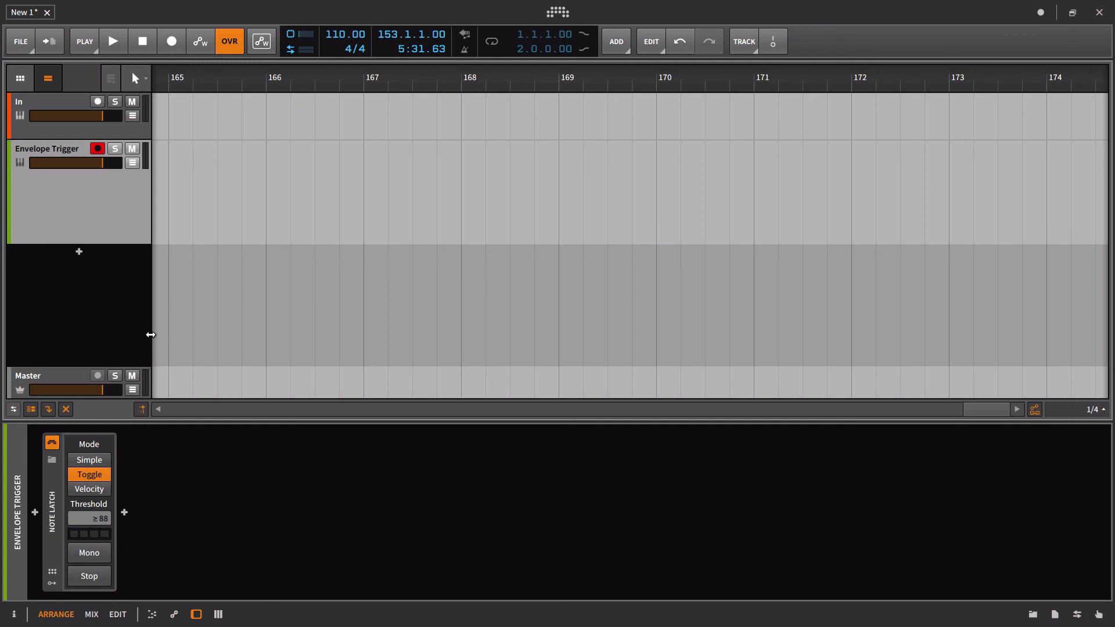
# Step: Select and arm the In track to show its Sampler, Distortion, Chorus and Delay chain
pyautogui.click(78, 108)
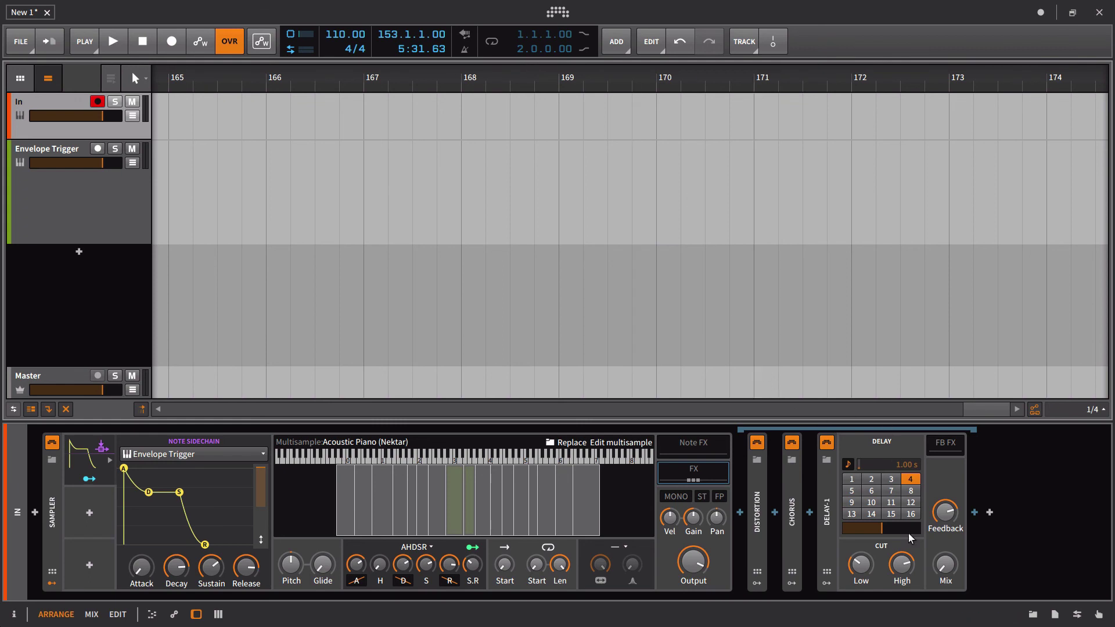
# Step: Expand the collapsed Chorus and Distortion devices, revealing settings such as Chorus time 14.5 ms
pyautogui.click(796, 479)
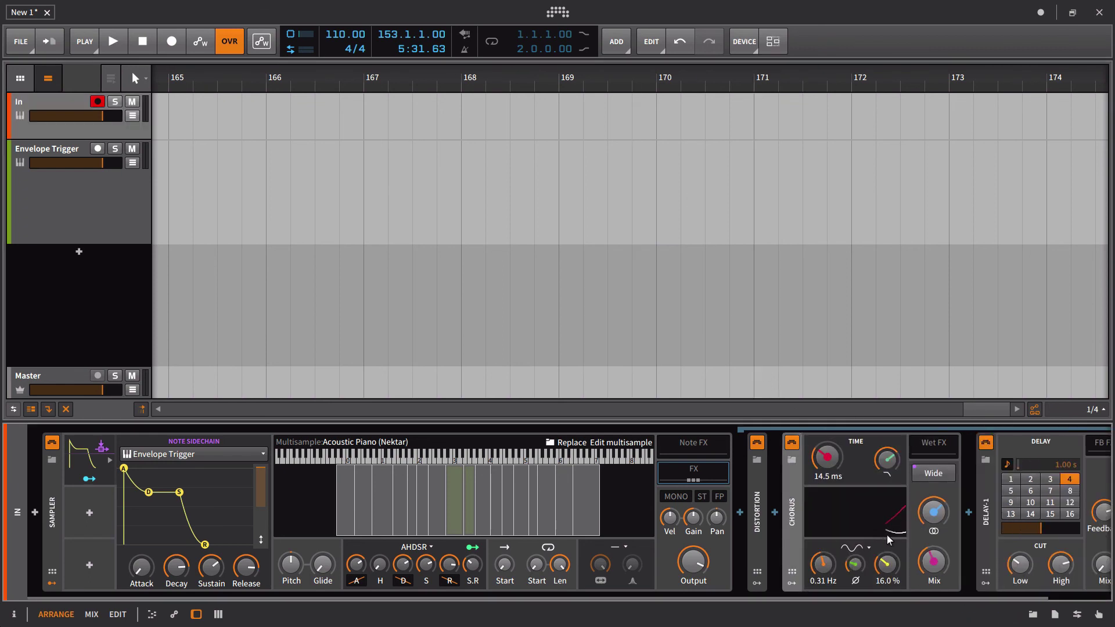
pyautogui.click(756, 479)
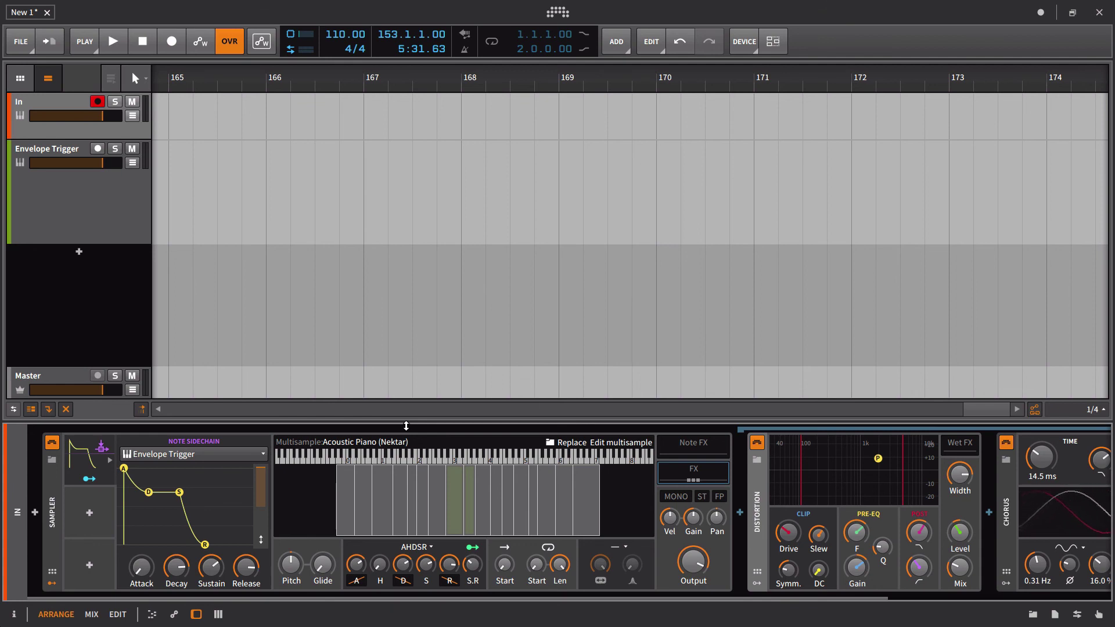
# Step: Select and arm the Envelope Trigger track to show its Note Latch device
pyautogui.click(67, 151)
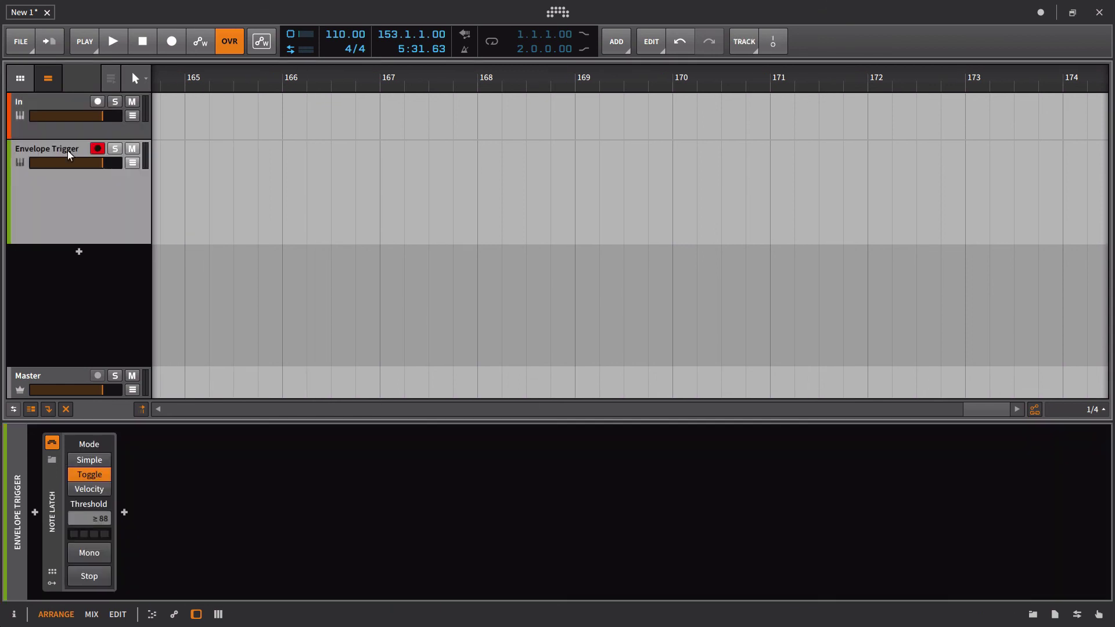